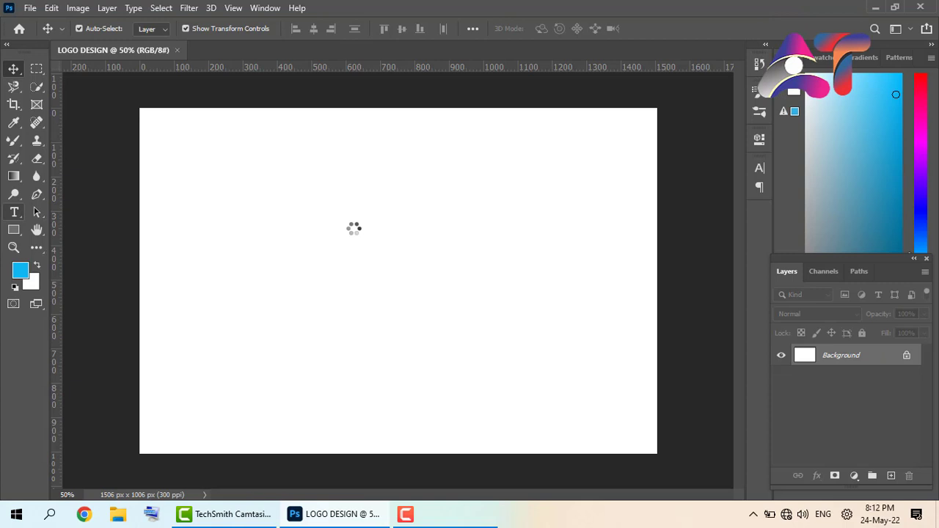
# Add a text layer reading "B" in the blue Ethnocentric font on the blank canvas.
pyautogui.click(354, 227)
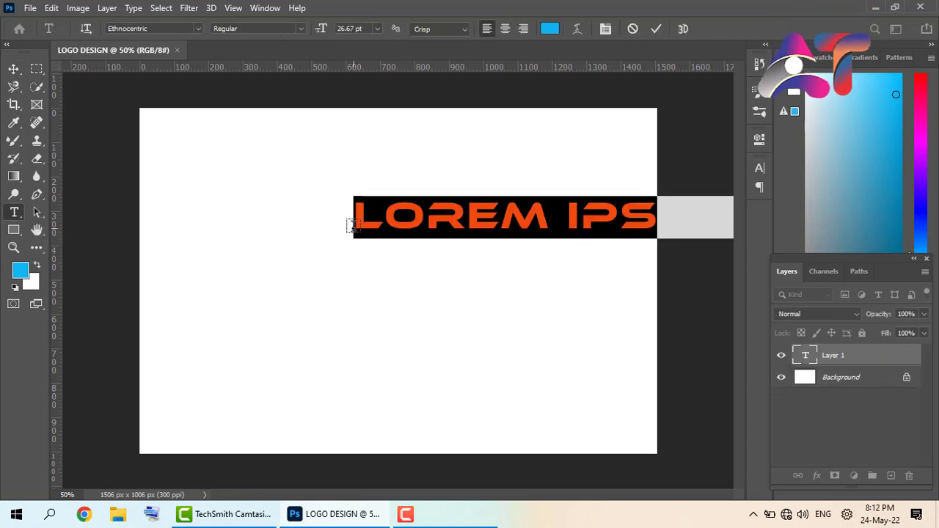
pyautogui.write('B')
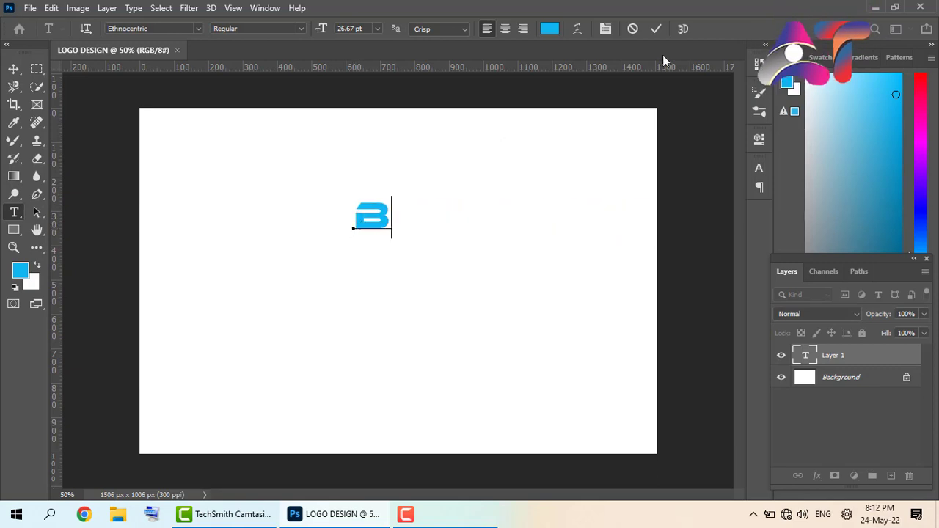
pyautogui.click(657, 28)
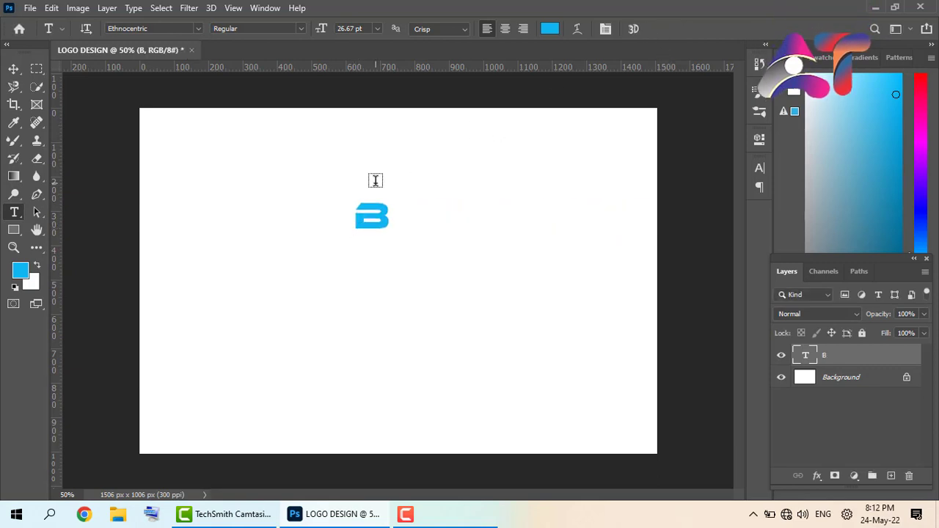
# Scale the letter B up to about 486% and move it to the upper-left area of the canvas.
pyautogui.click(13, 70)
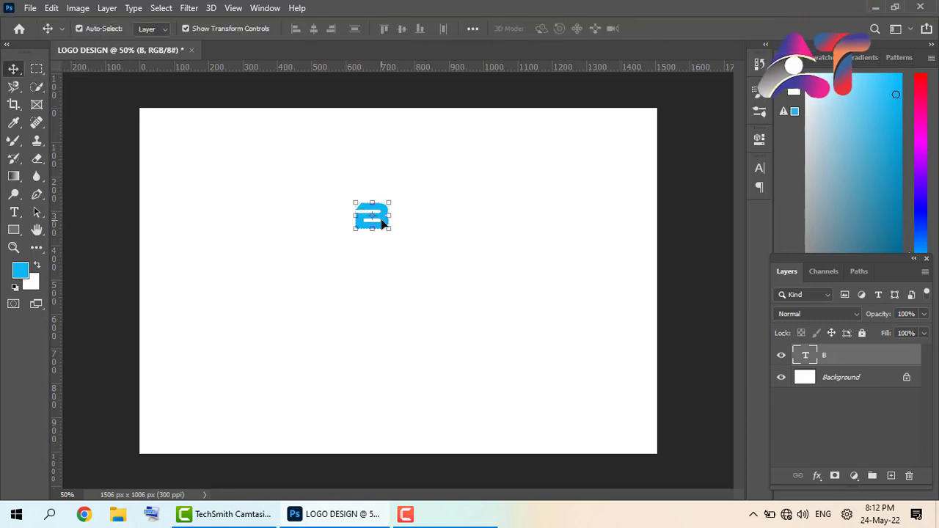
pyautogui.hotkey('ctrl', 't')
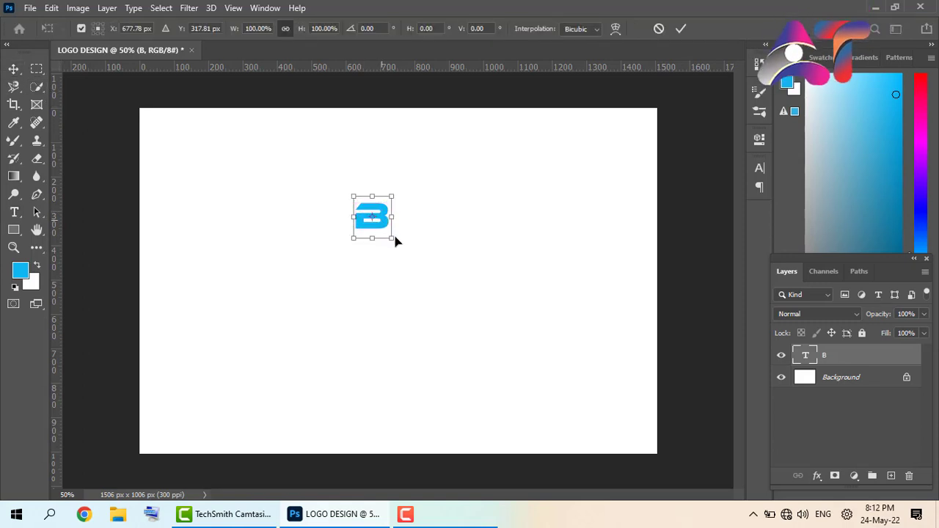
pyautogui.moveTo(451, 286); pyautogui.dragTo(572, 369)
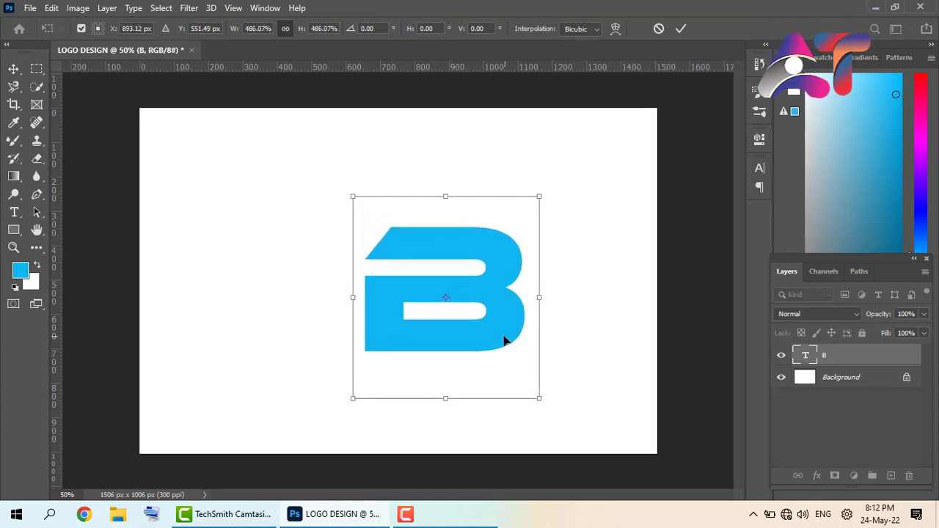
pyautogui.moveTo(505, 340); pyautogui.dragTo(396, 287)
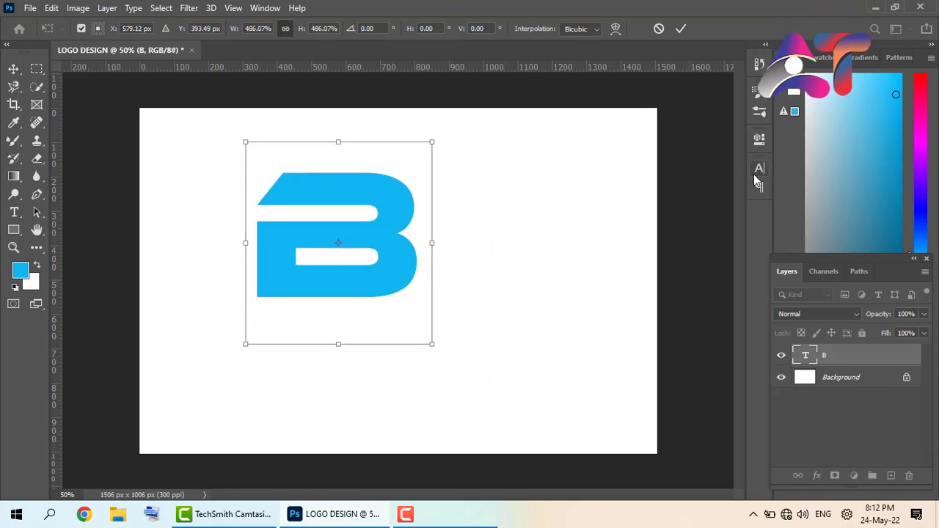
pyautogui.click(681, 29)
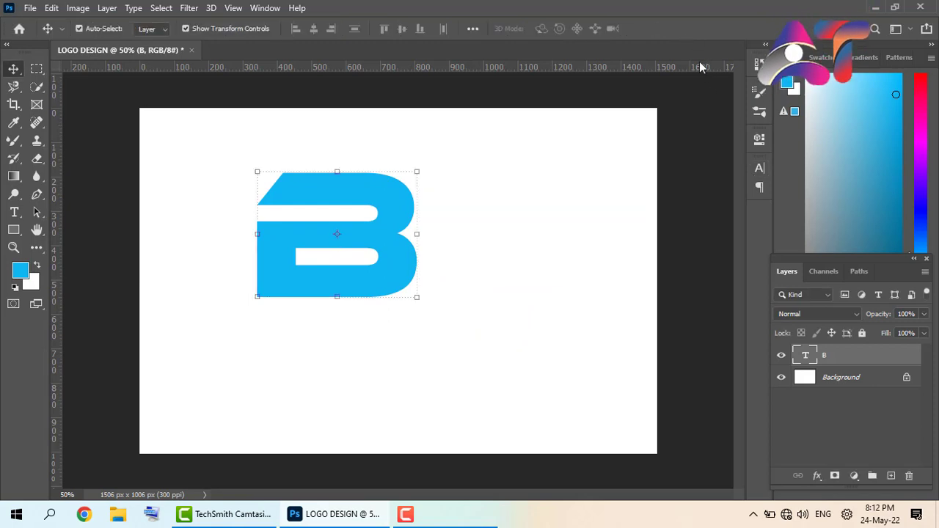
# Try Times New Roman on the letter B, and set its font to Engravers MT.
pyautogui.click(760, 169)
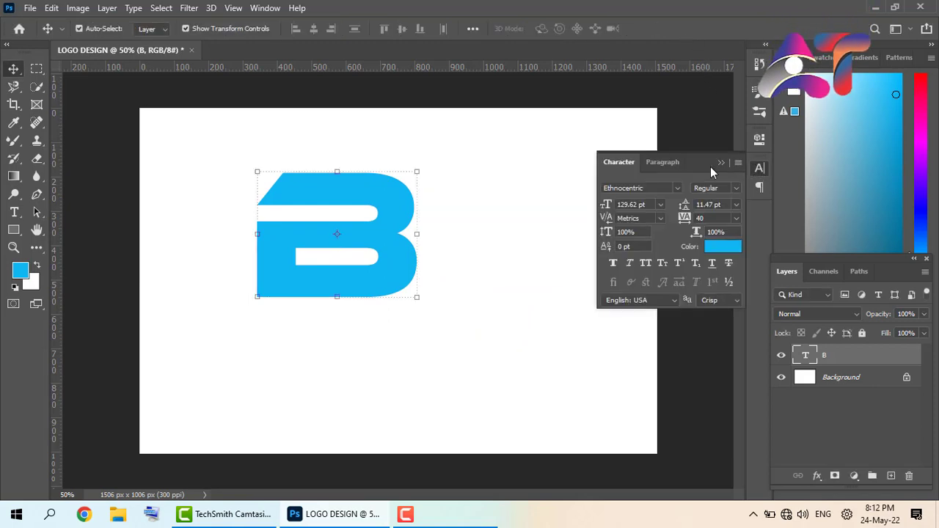
pyautogui.click(677, 188)
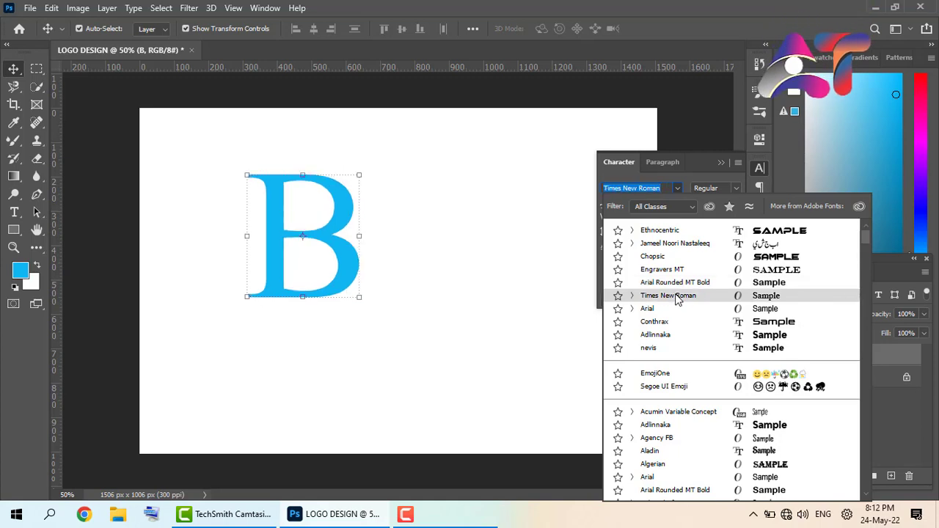
pyautogui.click(676, 296)
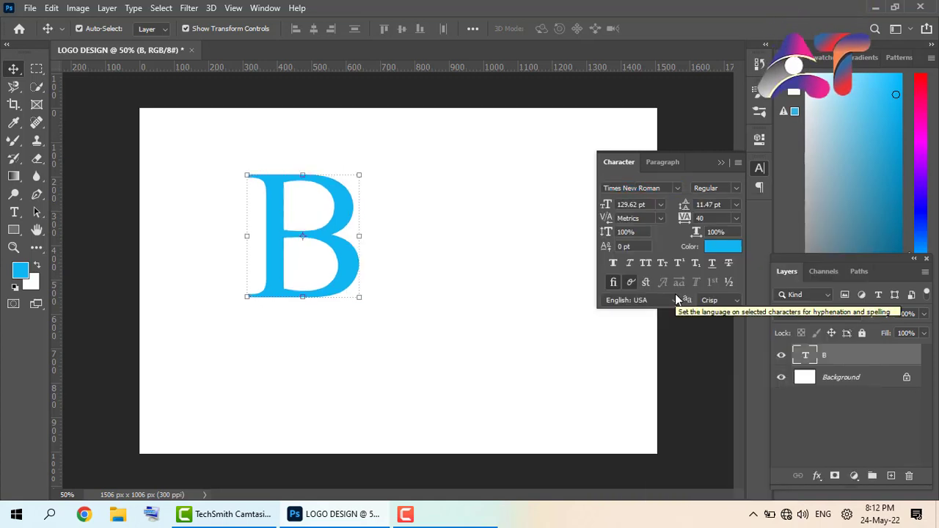
pyautogui.click(676, 191)
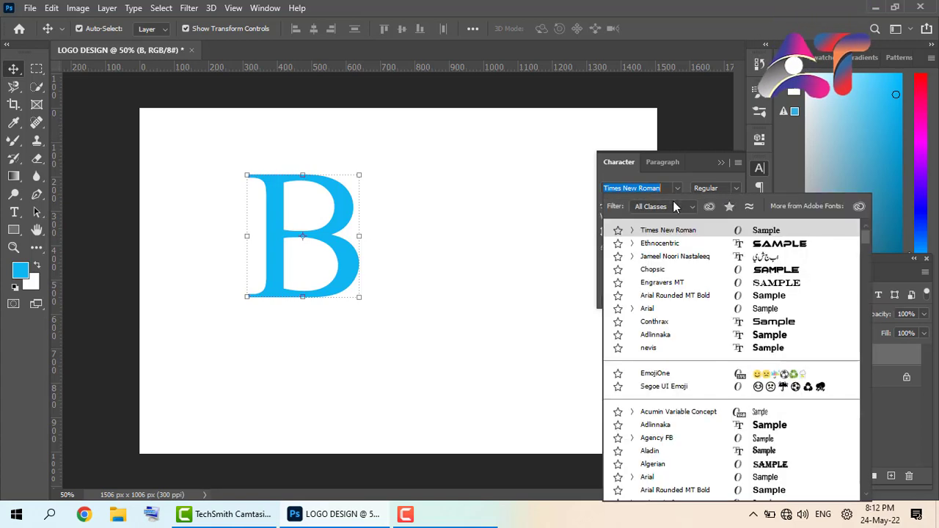
pyautogui.click(659, 284)
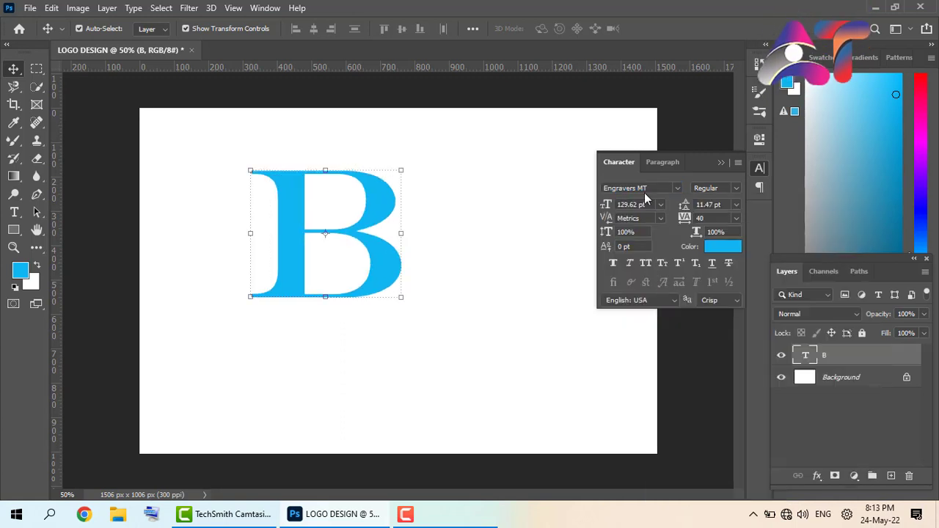
pyautogui.click(721, 162)
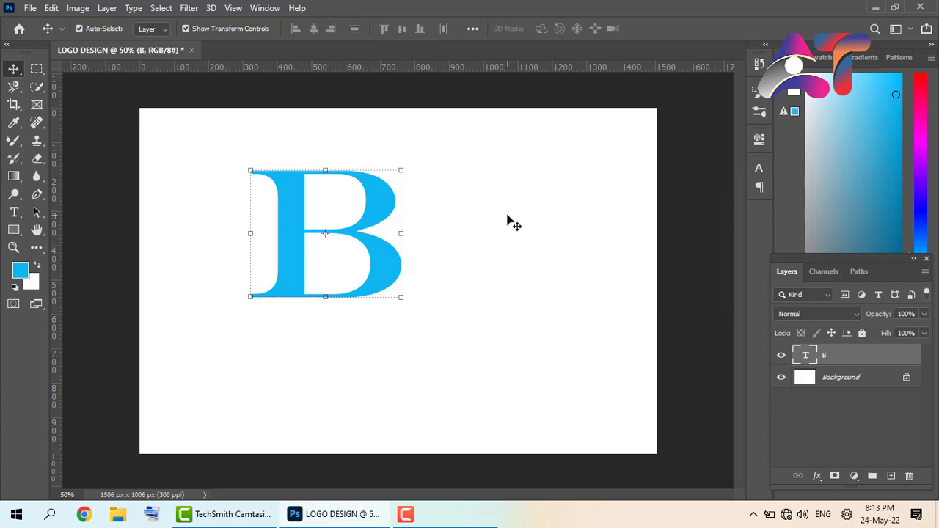
pyautogui.click(714, 218)
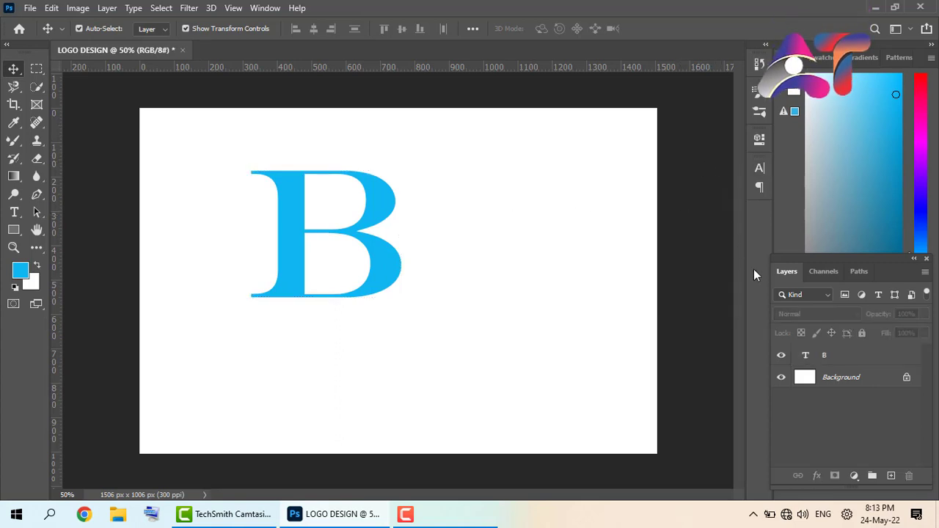
# Duplicate the B text layer and place the copy directly to the right of the original letter.
pyautogui.click(841, 357)
pyautogui.moveTo(830, 358); pyautogui.dragTo(892, 475)
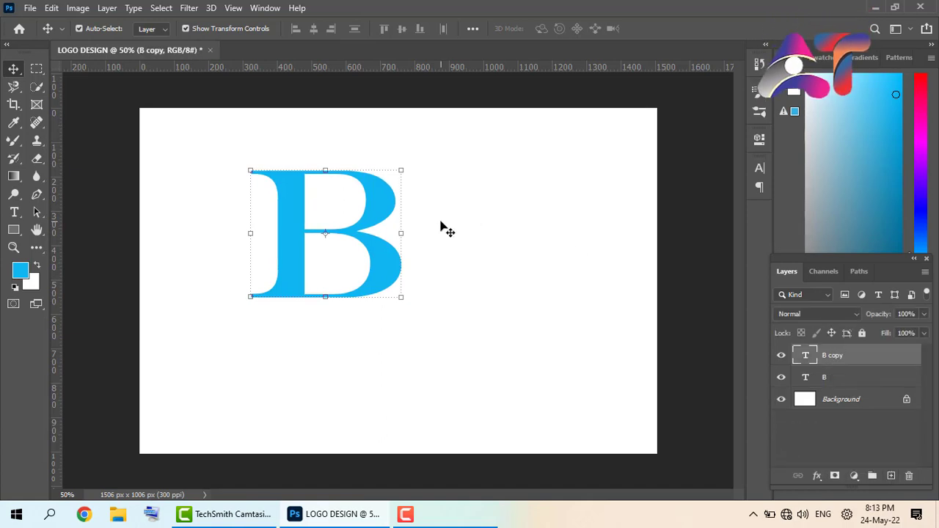
pyautogui.moveTo(369, 242); pyautogui.dragTo(526, 247)
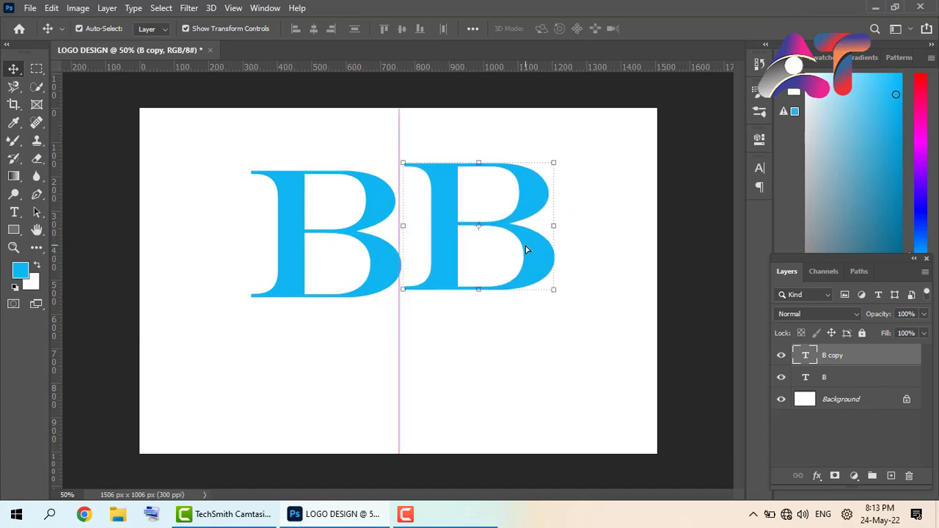
# Change the text of the duplicated letter to "C".
pyautogui.doubleClick(431, 272)
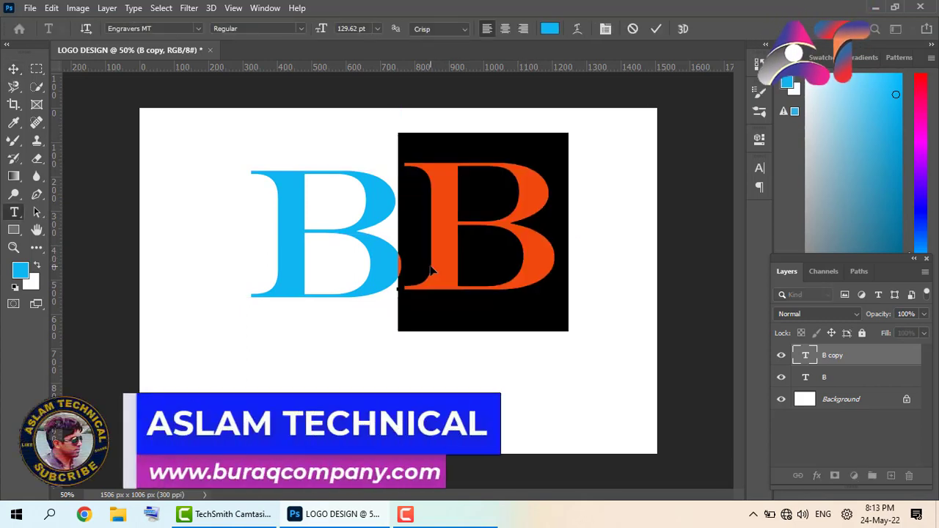
pyautogui.write('C')
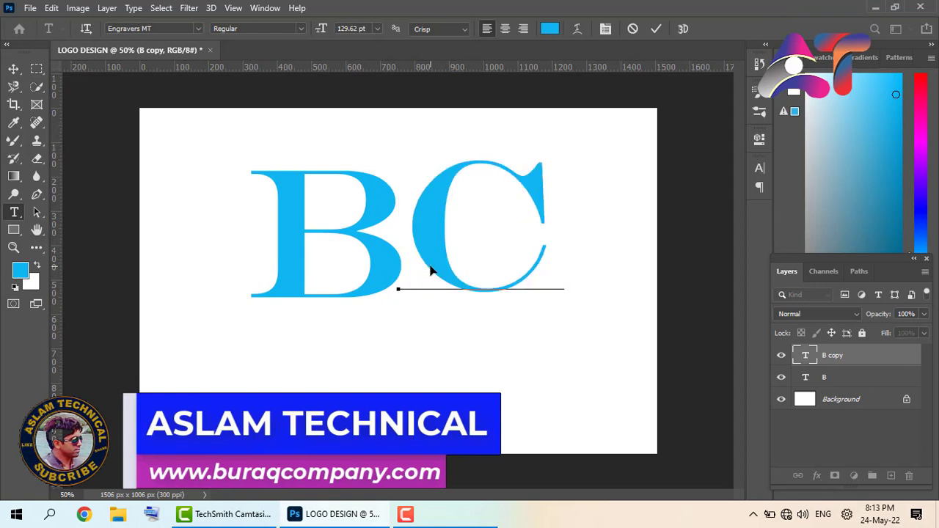
pyautogui.click(656, 29)
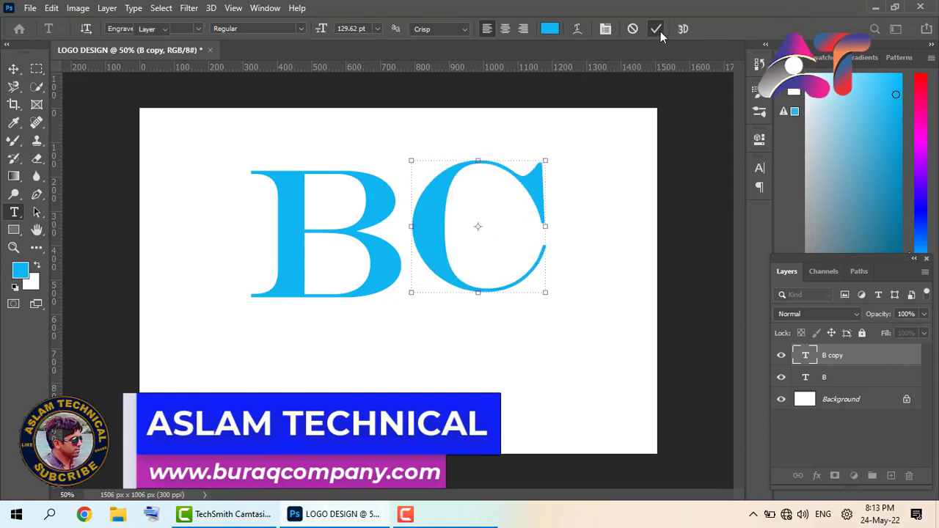
pyautogui.press('v')
# Set the letter C's font to Jameel Noori Nastaleeq.
pyautogui.click(758, 167)
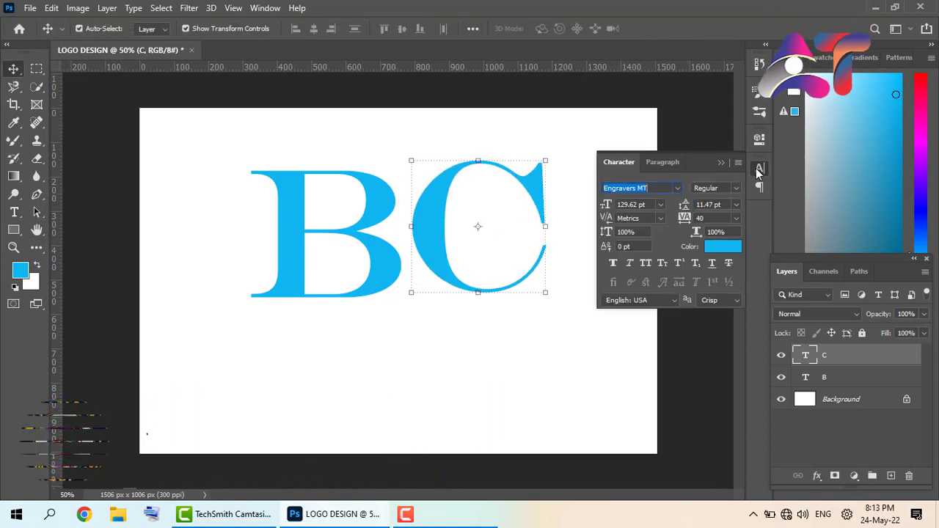
pyautogui.click(677, 188)
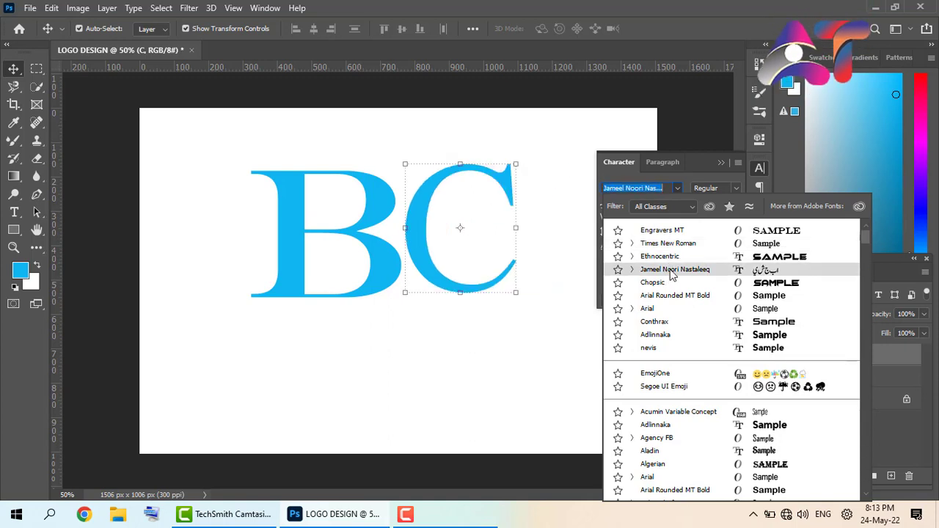
pyautogui.click(670, 269)
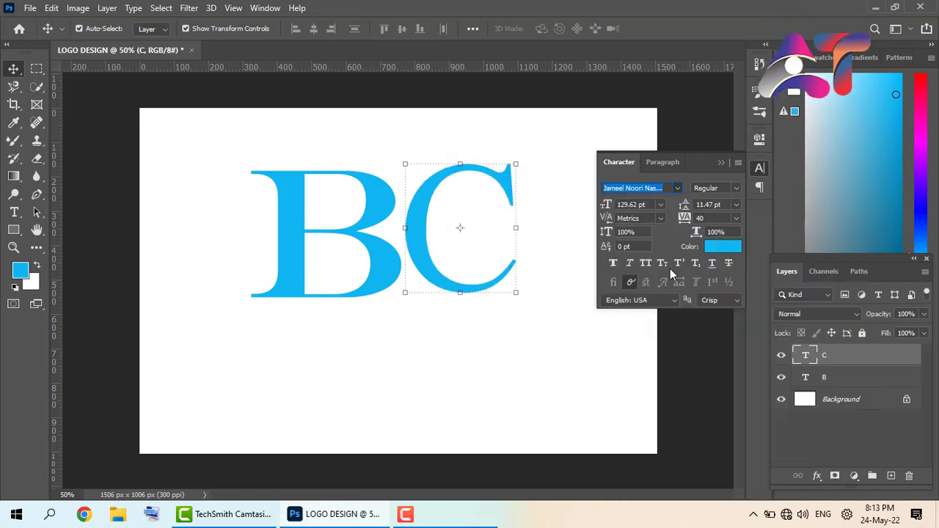
pyautogui.click(718, 163)
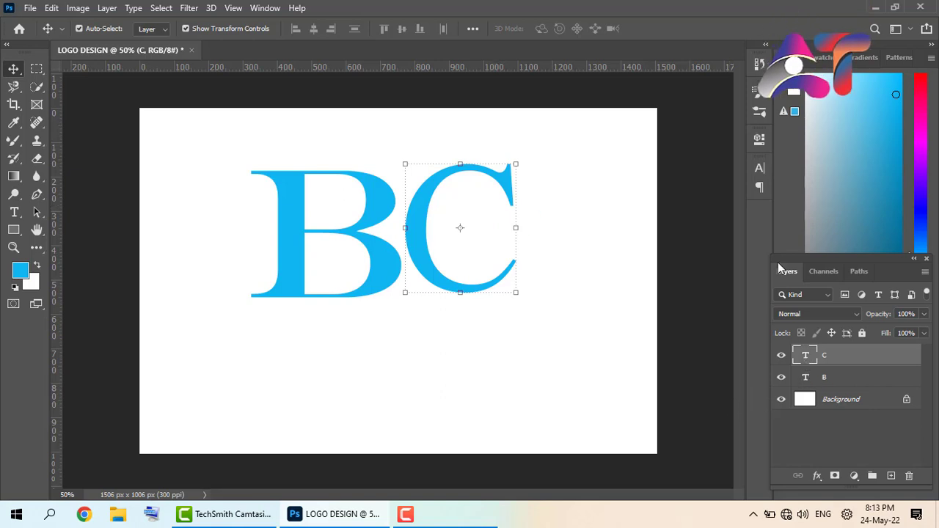
# Change the letter C's text color to yellow, f2ef0f.
pyautogui.click(759, 169)
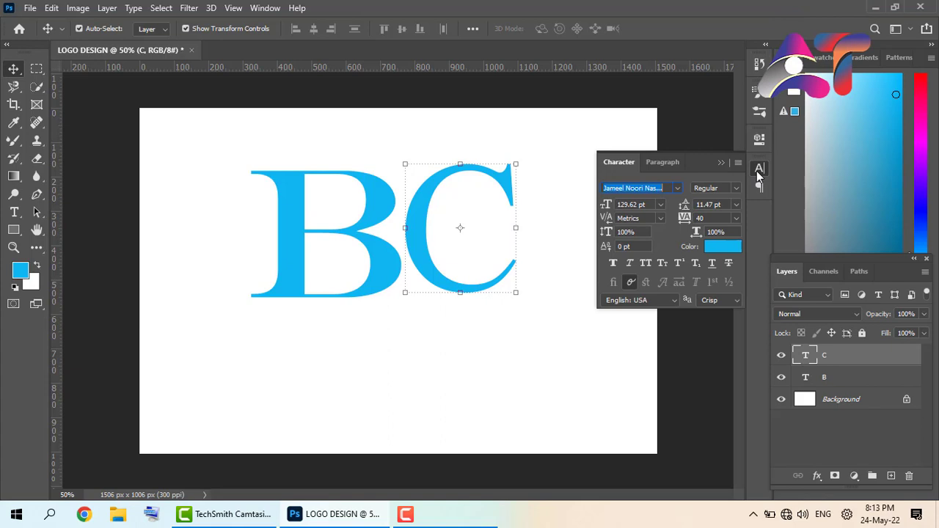
pyautogui.click(726, 248)
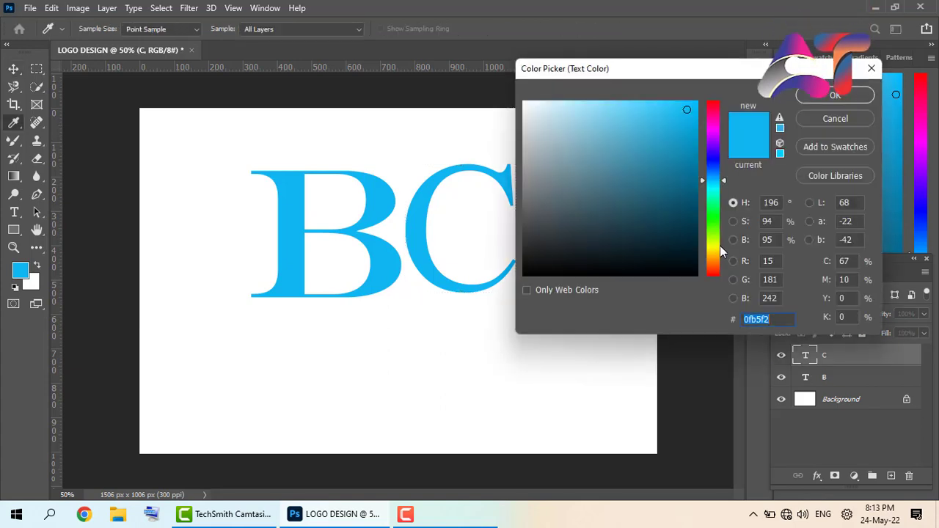
pyautogui.click(714, 247)
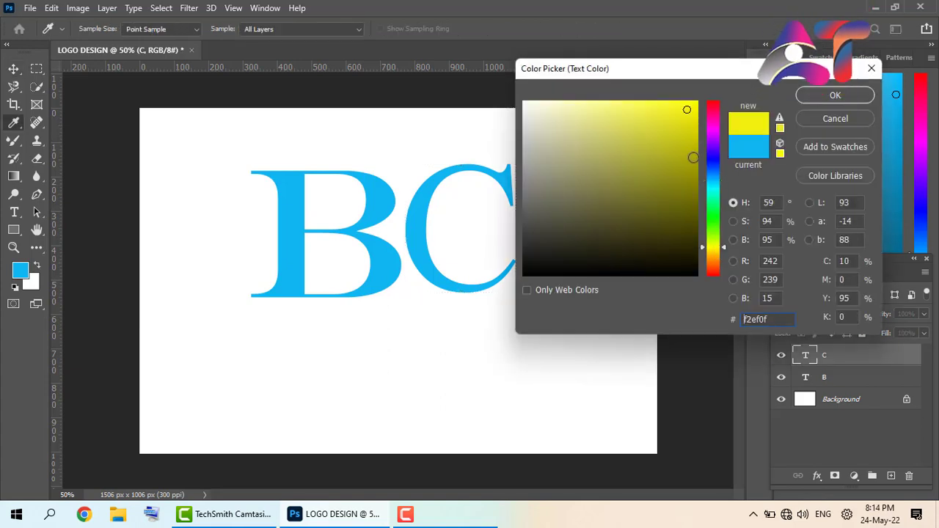
pyautogui.click(801, 97)
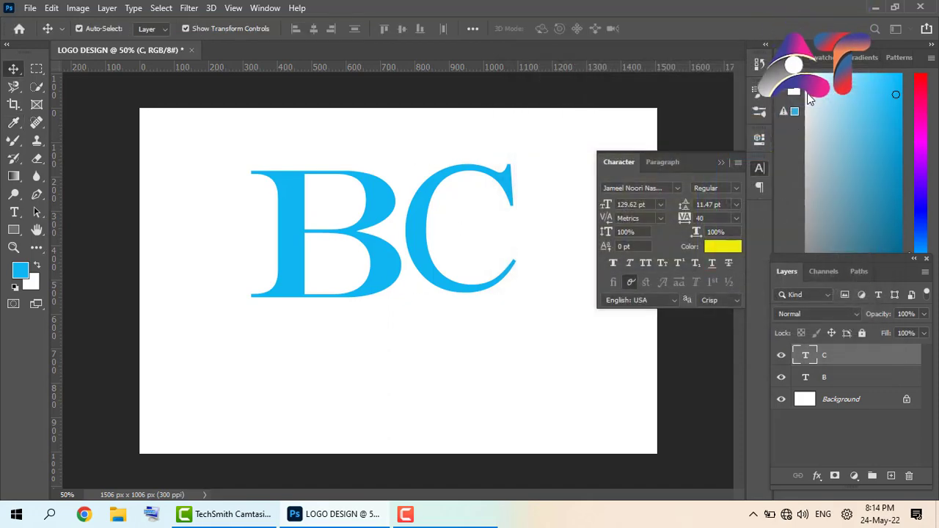
pyautogui.click(721, 163)
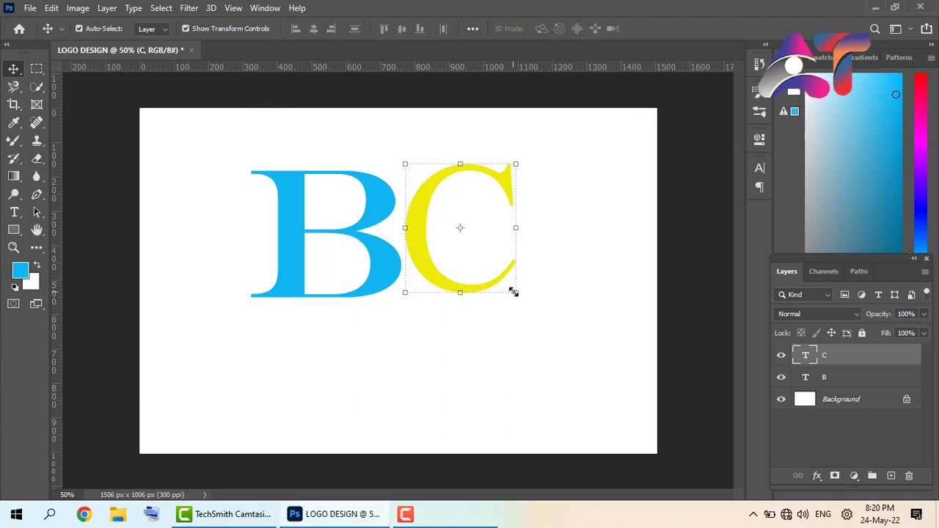
# Scale the letter C up to about 130% and position it overlapping the right part of the B.
pyautogui.moveTo(516, 297); pyautogui.dragTo(634, 315)
pyautogui.moveTo(486, 298); pyautogui.dragTo(352, 304)
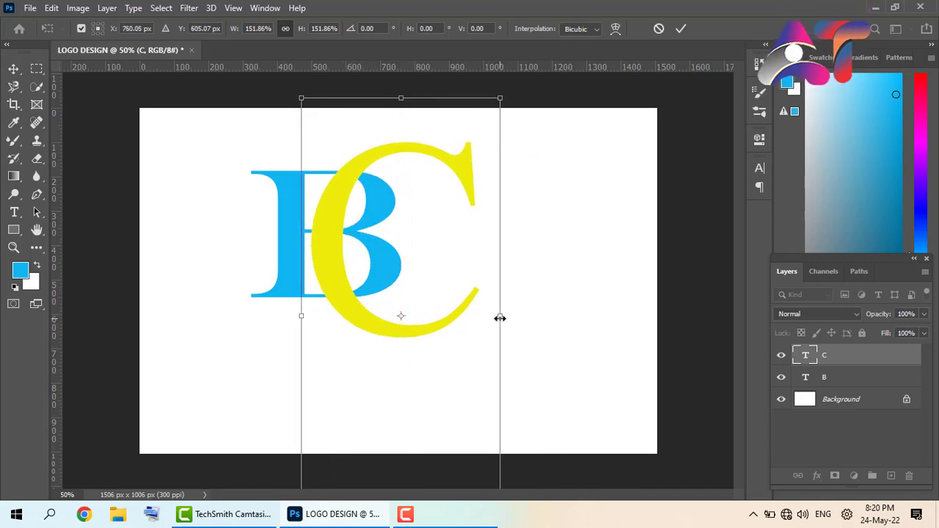
pyautogui.moveTo(498, 316); pyautogui.dragTo(470, 316)
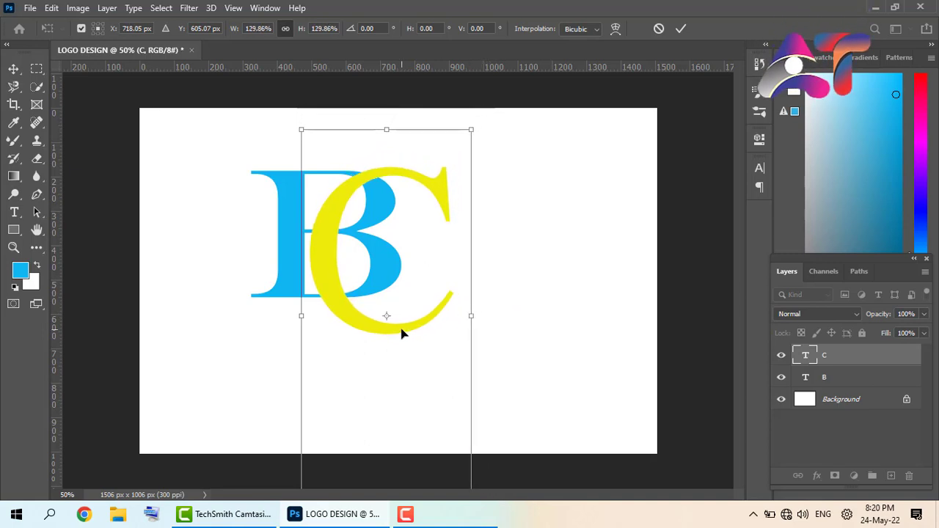
pyautogui.moveTo(401, 334); pyautogui.dragTo(396, 326)
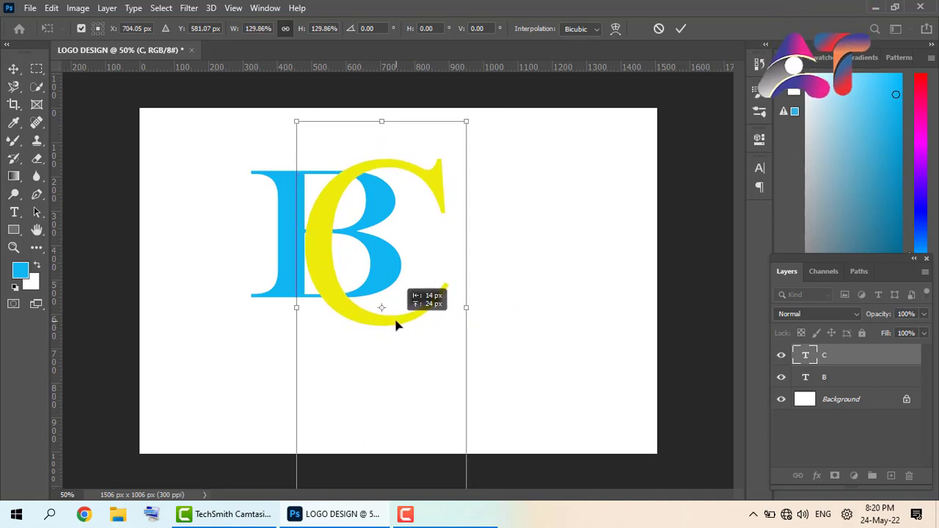
pyautogui.click(681, 29)
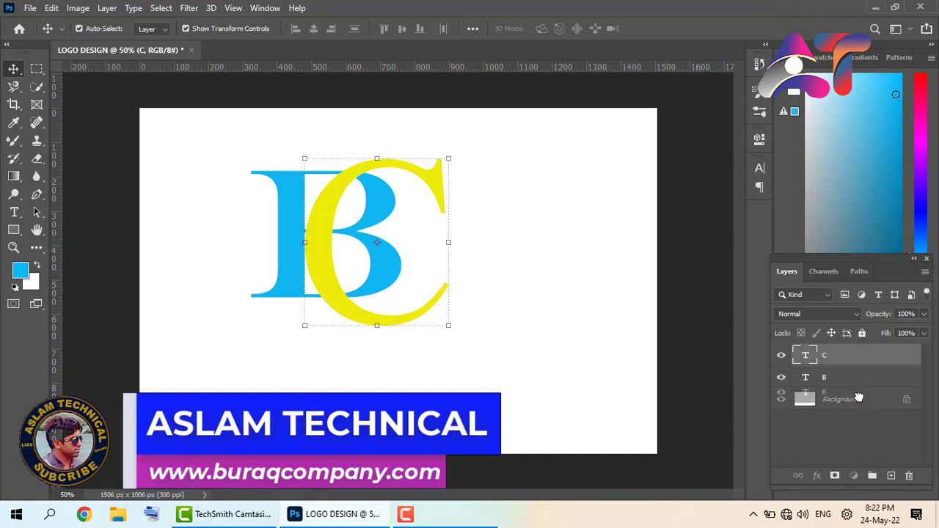
# Duplicate the letter B layer and hide the original B.
pyautogui.moveTo(858, 397); pyautogui.dragTo(892, 477)
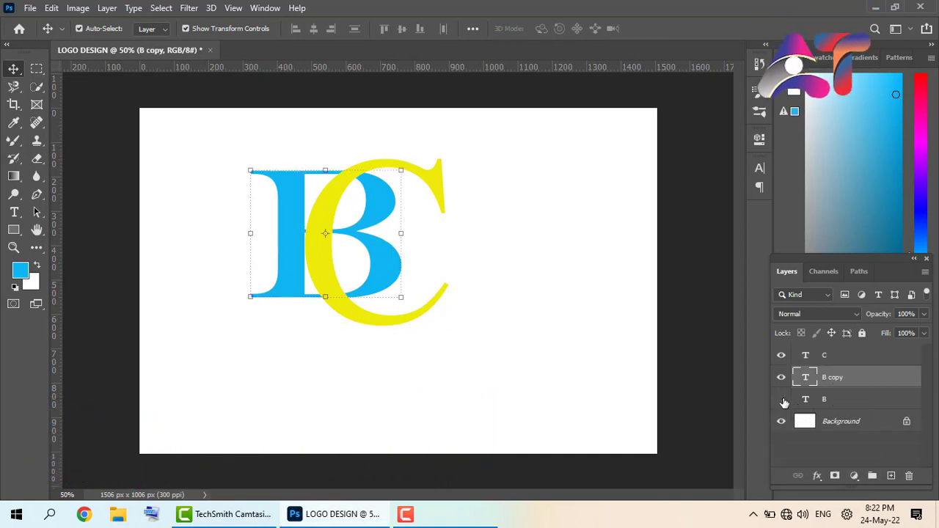
pyautogui.click(851, 358)
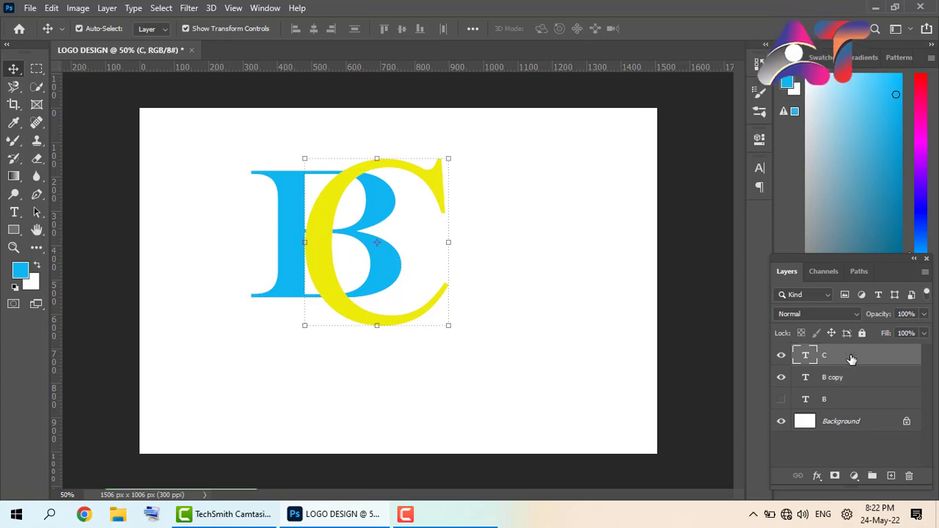
pyautogui.keyDown('ctrl'); pyautogui.click(805, 378); pyautogui.keyUp('ctrl')
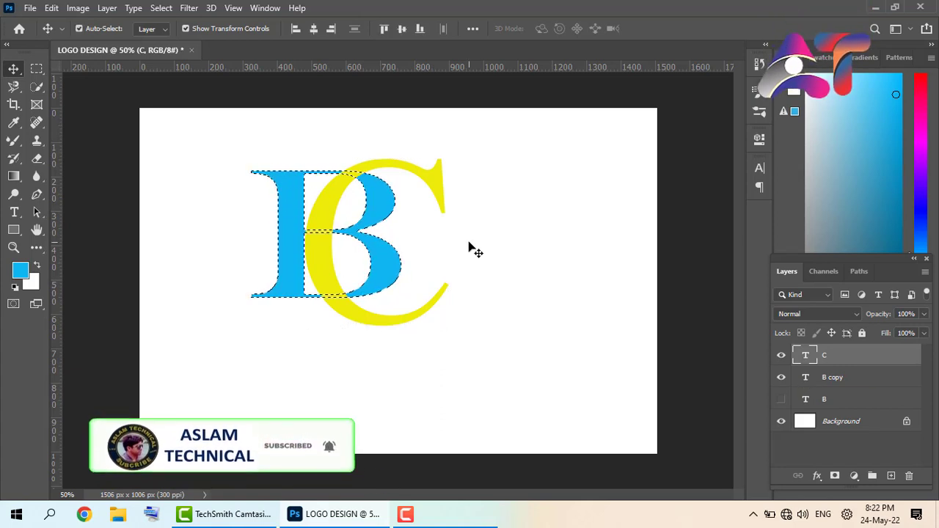
pyautogui.press('ctrl')
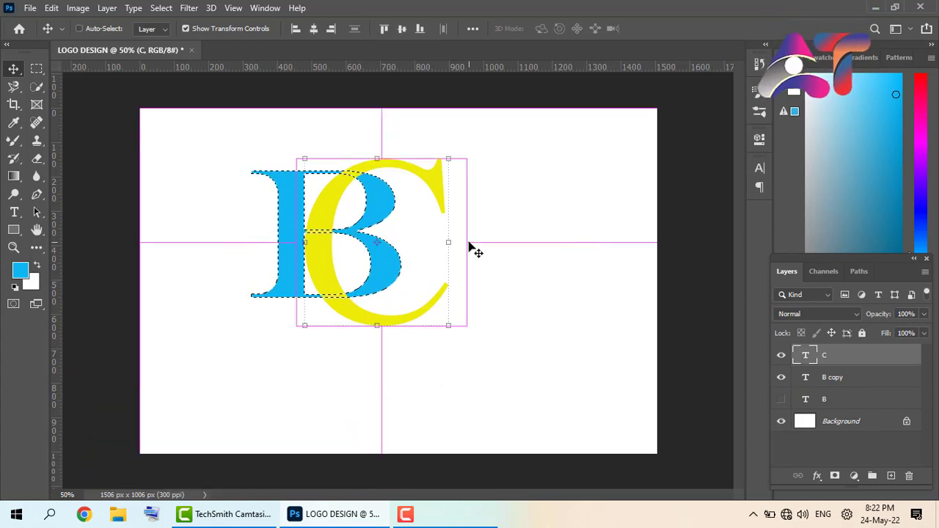
pyautogui.hotkey('ctrl', 'd')
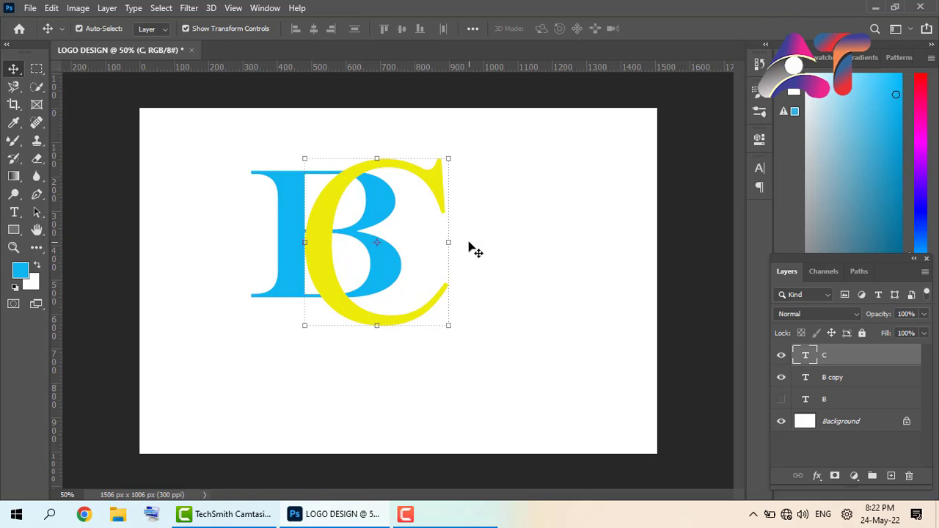
# Rasterize the B copy layer and erase the right side of its upper bowl with the Eraser.
pyautogui.click(855, 378)
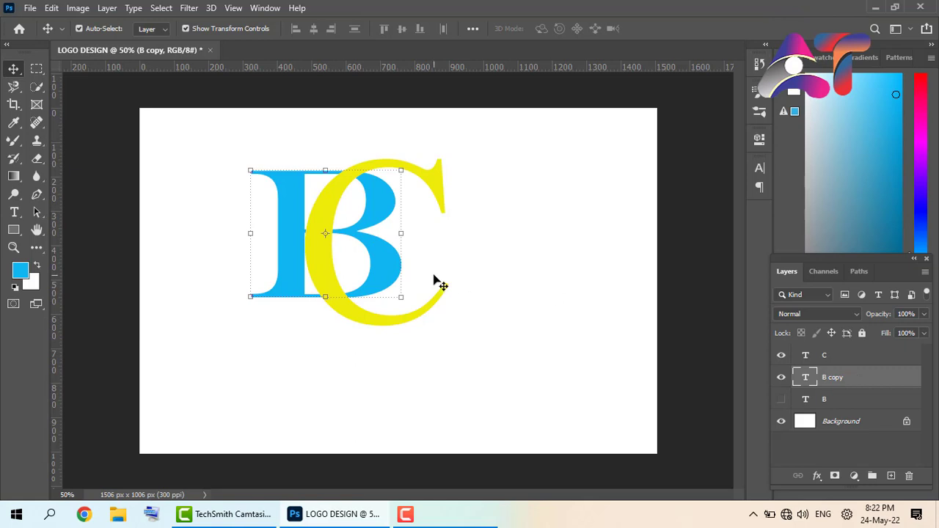
pyautogui.click(37, 159)
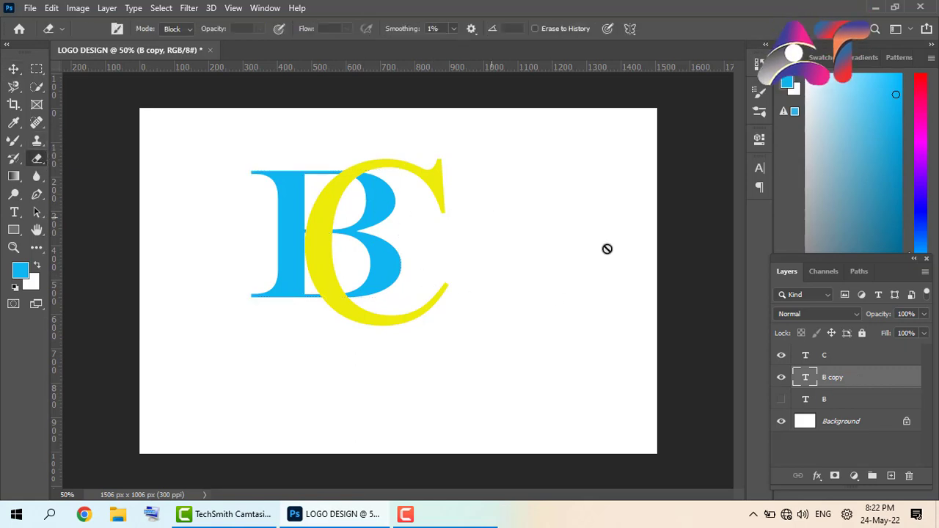
pyautogui.rightClick(854, 378)
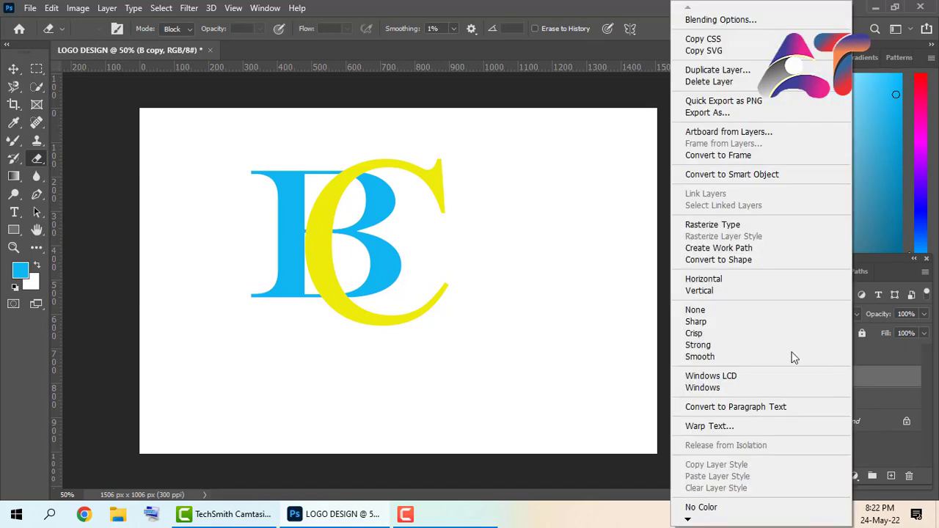
pyautogui.click(713, 225)
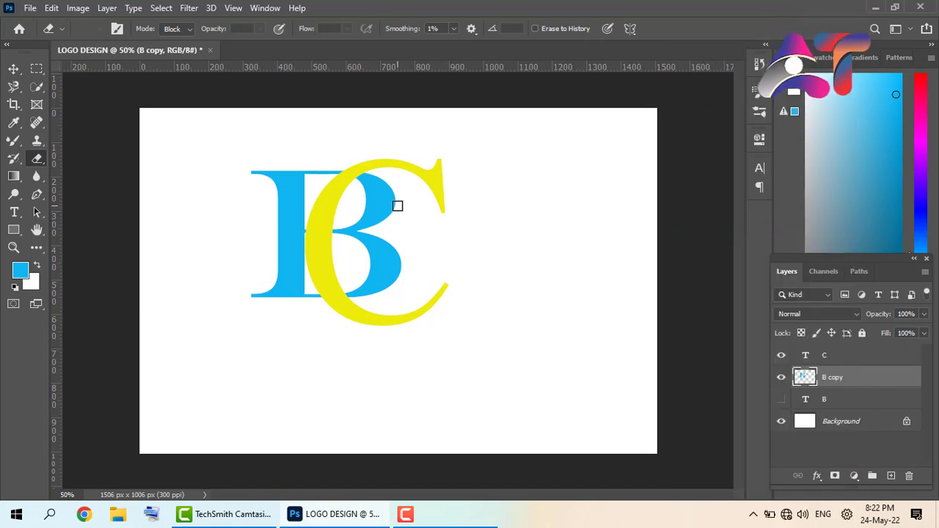
pyautogui.moveTo(397, 205)
pyautogui.mouseDown()
pyautogui.moveTo(361, 200)
pyautogui.moveTo(389, 191)
pyautogui.mouseUp()
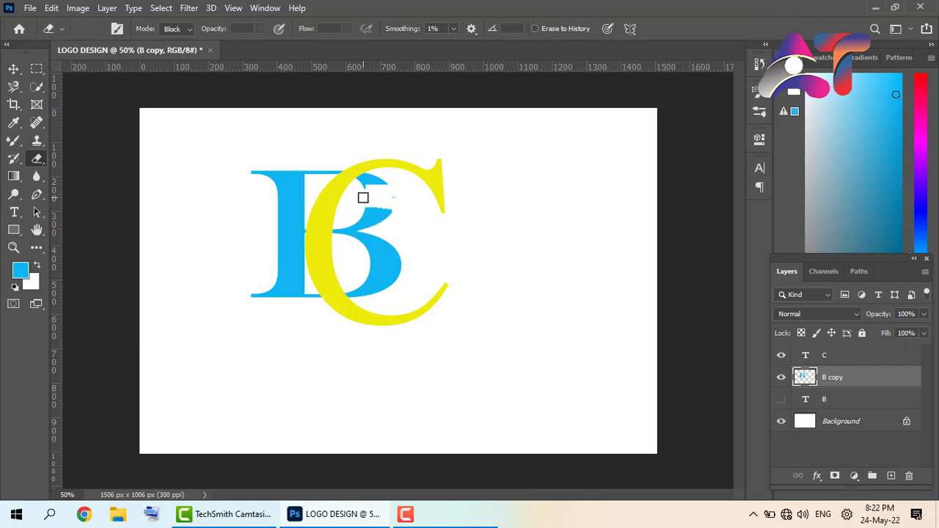
pyautogui.moveTo(369, 205); pyautogui.dragTo(396, 214)
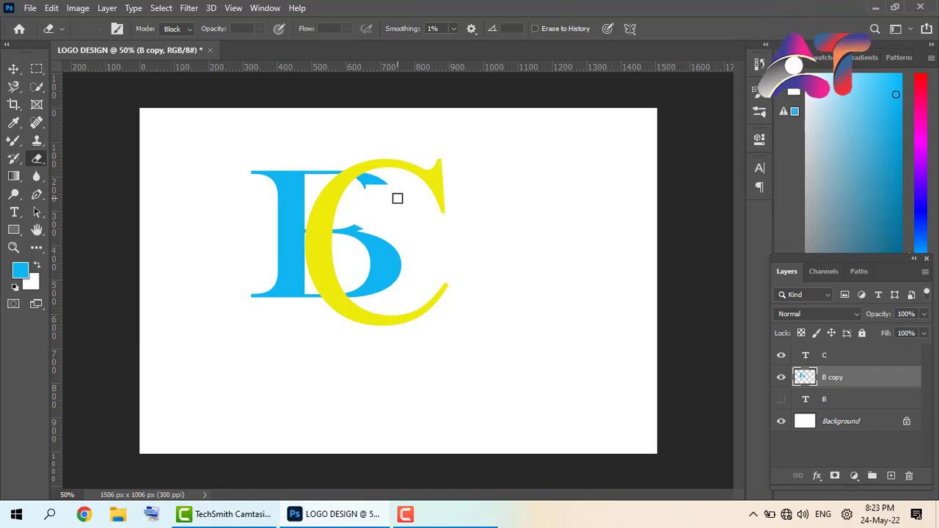
# Discard the erased B copy layer and show the original B layer again.
pyautogui.hotkey('ctrl', 'z')
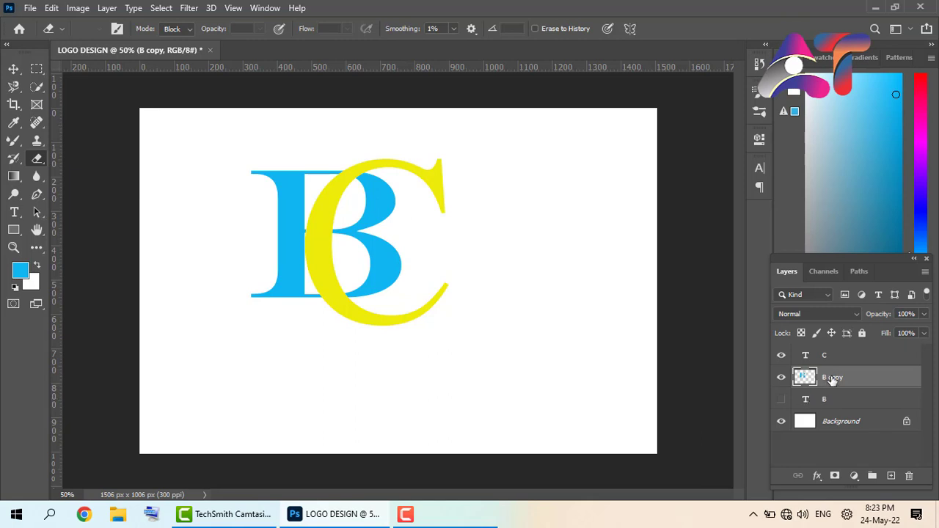
pyautogui.moveTo(832, 378); pyautogui.dragTo(908, 475)
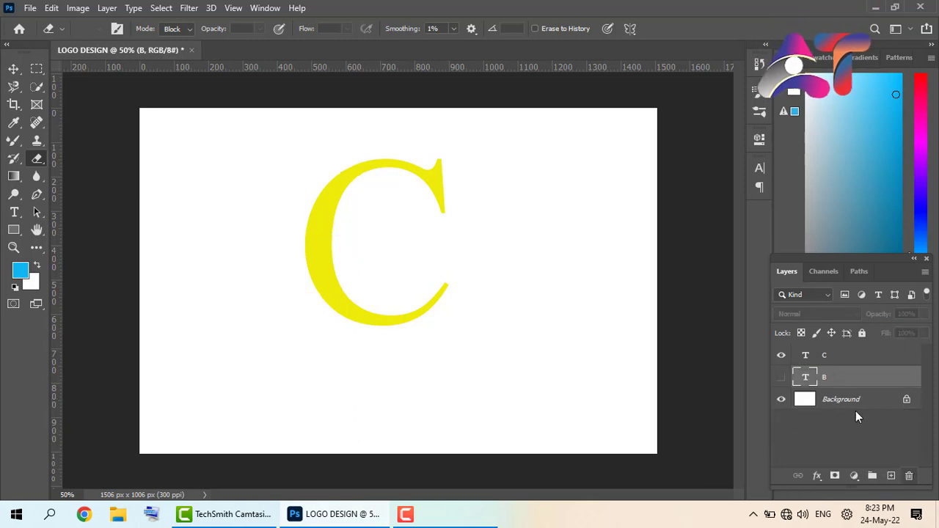
pyautogui.click(780, 377)
# Duplicate the letter C layer and hide the original C.
pyautogui.moveTo(835, 358); pyautogui.dragTo(893, 473)
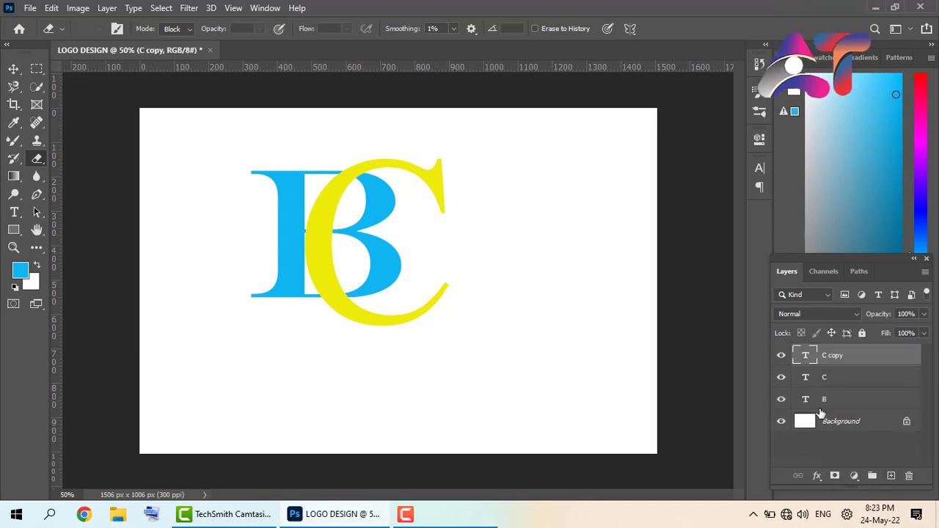
pyautogui.click(780, 376)
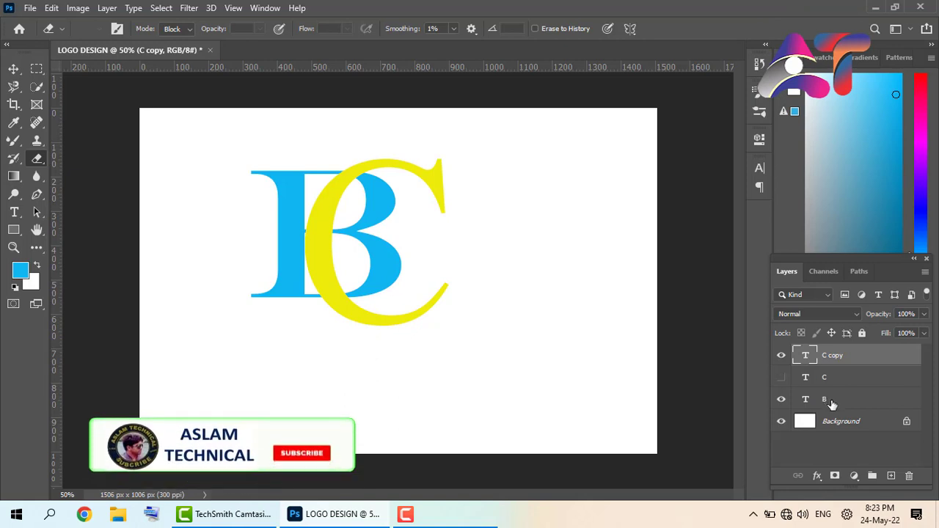
pyautogui.click(830, 402)
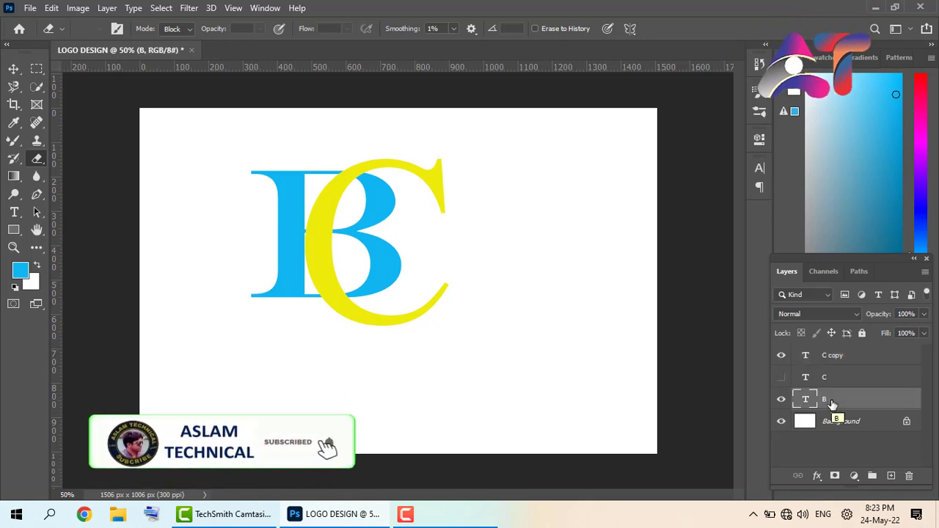
# Rasterize the type of the C copy layer.
pyautogui.click(830, 354)
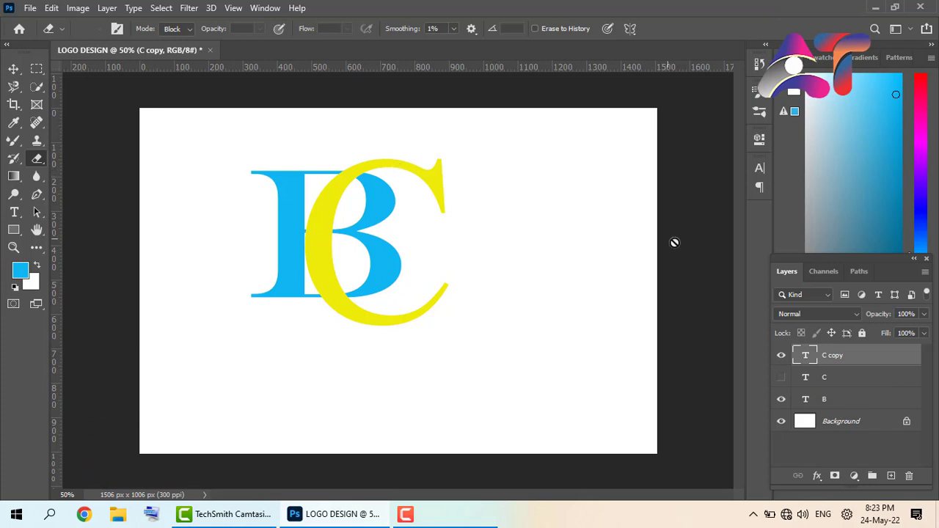
pyautogui.rightClick(837, 355)
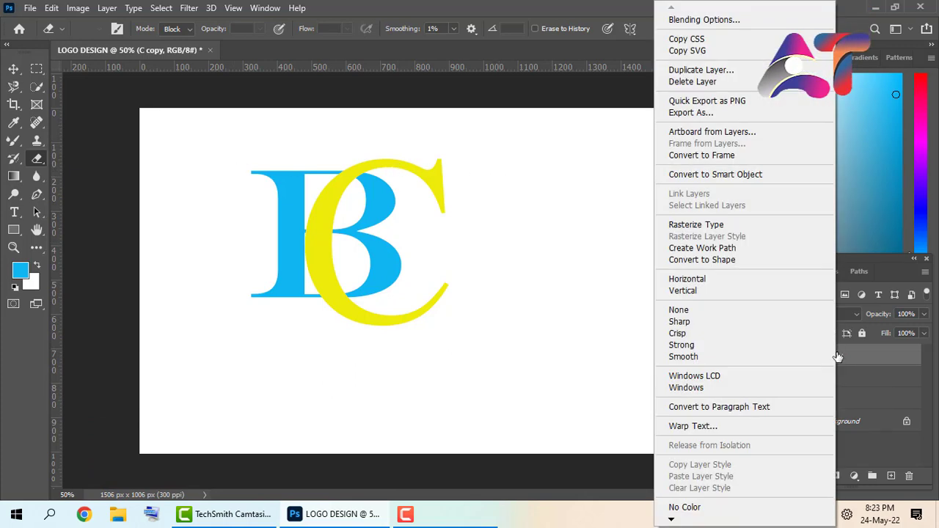
pyautogui.click(696, 226)
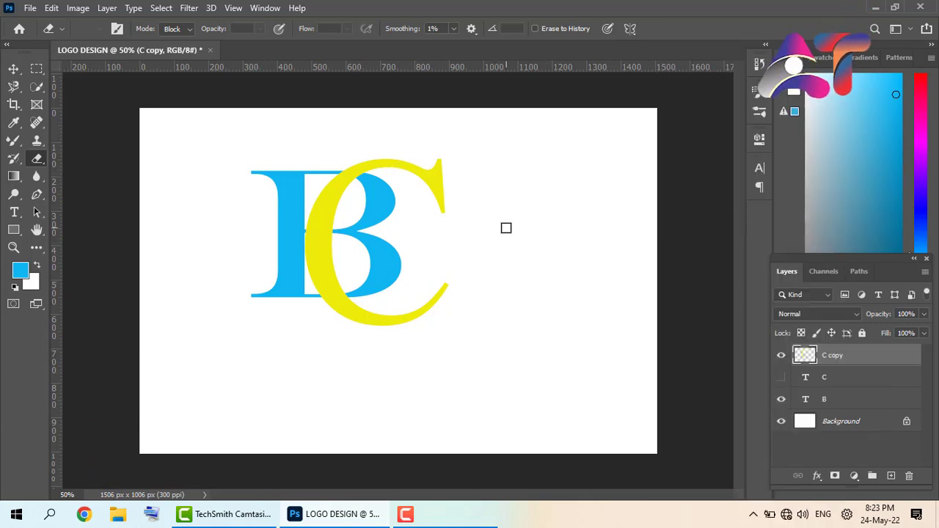
# Erase the C copy except for the two pieces crossing the upper and lower edges of the B.
pyautogui.moveTo(442, 210)
pyautogui.mouseDown()
pyautogui.moveTo(433, 171)
pyautogui.moveTo(442, 156)
pyautogui.moveTo(448, 186)
pyautogui.mouseUp()
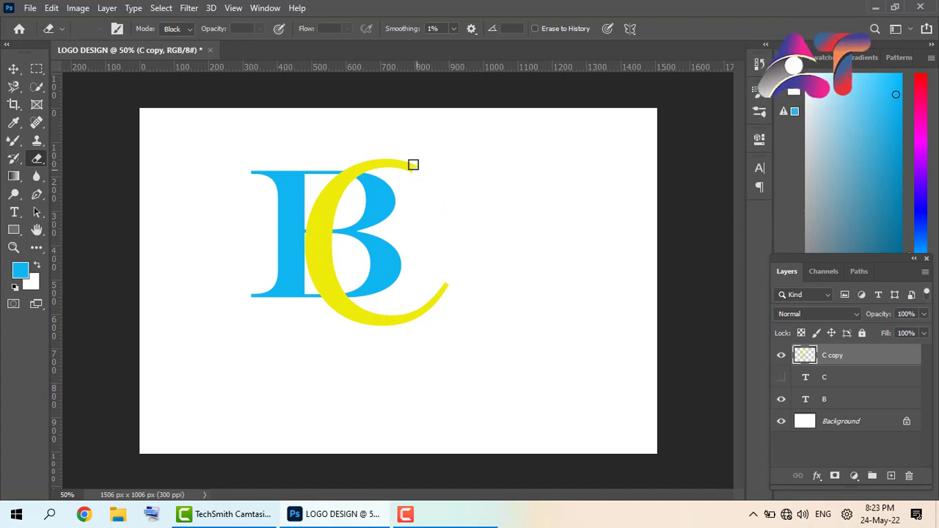
pyautogui.moveTo(411, 159)
pyautogui.mouseDown()
pyautogui.moveTo(398, 168)
pyautogui.moveTo(408, 186)
pyautogui.mouseUp()
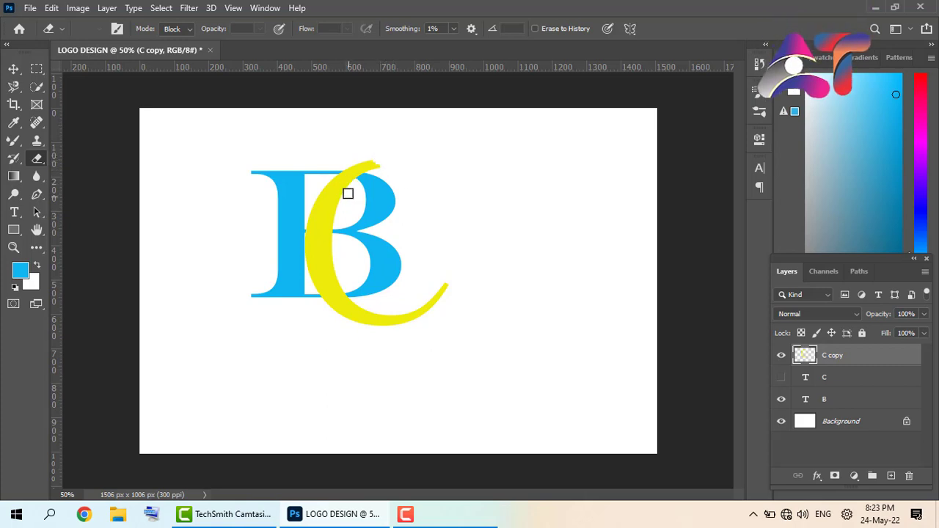
pyautogui.moveTo(321, 184)
pyautogui.mouseDown()
pyautogui.moveTo(332, 224)
pyautogui.moveTo(330, 196)
pyautogui.moveTo(324, 230)
pyautogui.moveTo(312, 206)
pyautogui.moveTo(324, 266)
pyautogui.moveTo(335, 254)
pyautogui.moveTo(325, 236)
pyautogui.moveTo(337, 262)
pyautogui.moveTo(311, 246)
pyautogui.moveTo(306, 230)
pyautogui.moveTo(335, 273)
pyautogui.mouseUp()
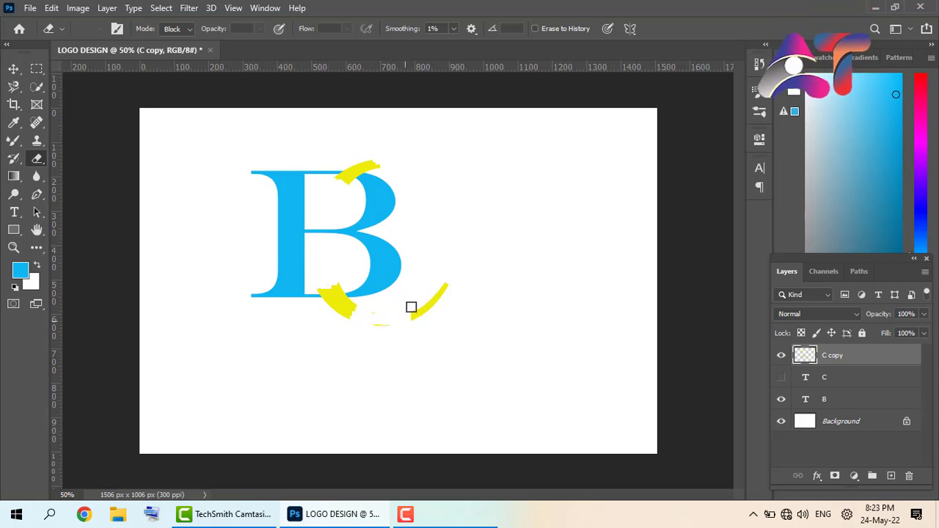
pyautogui.moveTo(411, 306)
pyautogui.mouseDown()
pyautogui.moveTo(444, 289)
pyautogui.moveTo(418, 315)
pyautogui.moveTo(436, 303)
pyautogui.mouseUp()
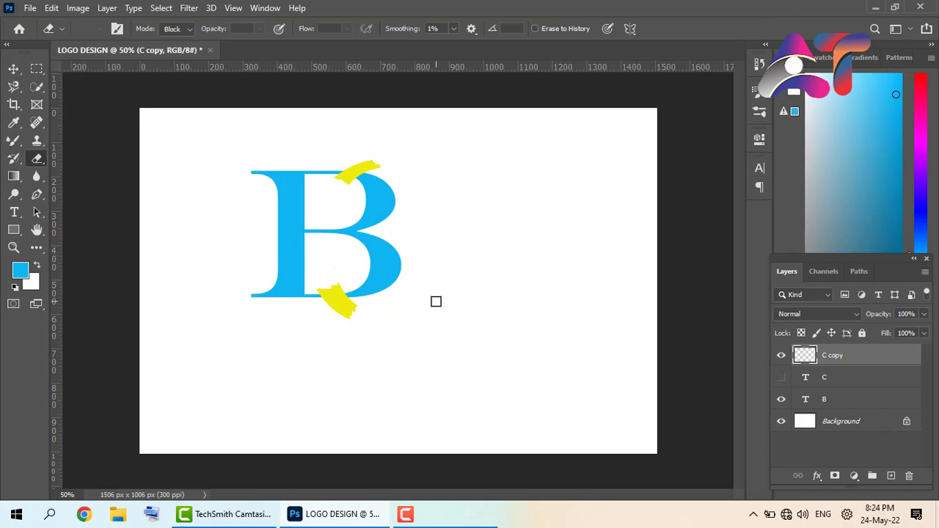
# With the B layer active, load the remaining C copy pieces as a selection and expand it by 19 pixels.
pyautogui.click(843, 400)
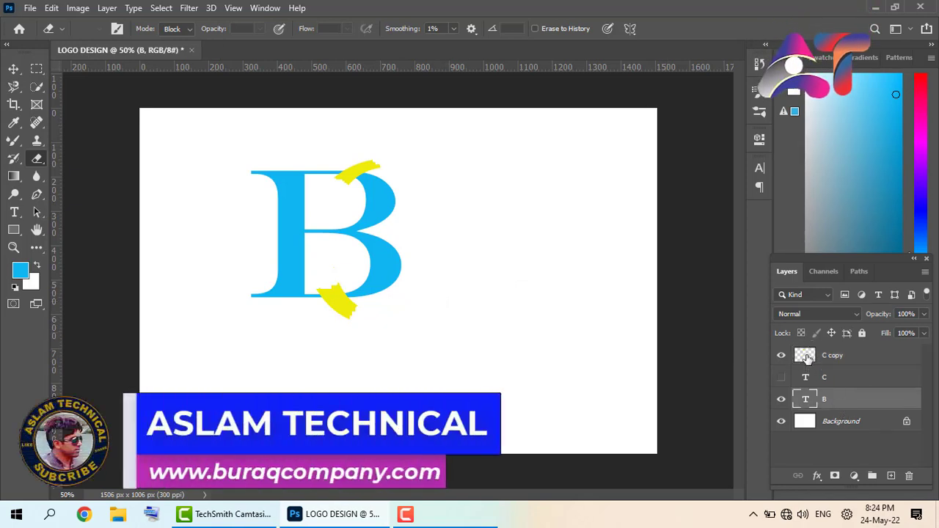
pyautogui.keyDown('ctrl'); pyautogui.click(806, 357); pyautogui.keyUp('ctrl')
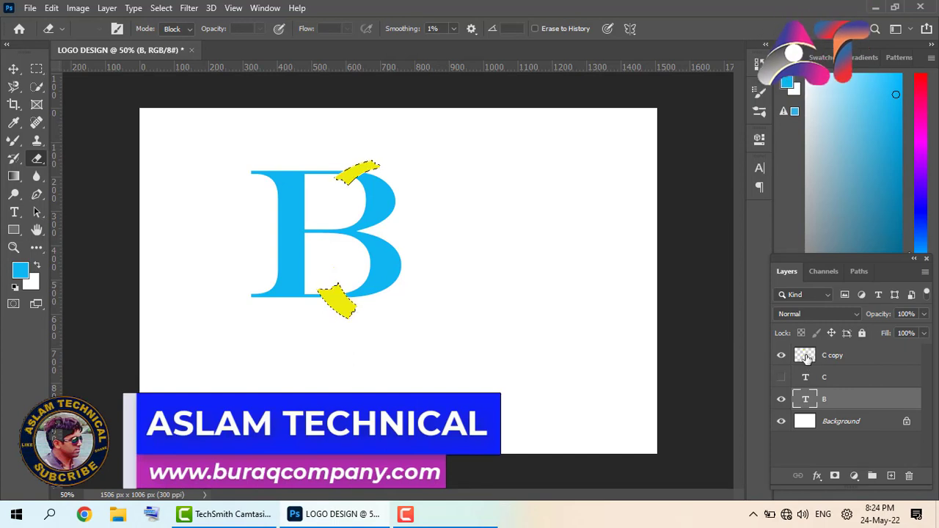
pyautogui.click(161, 8)
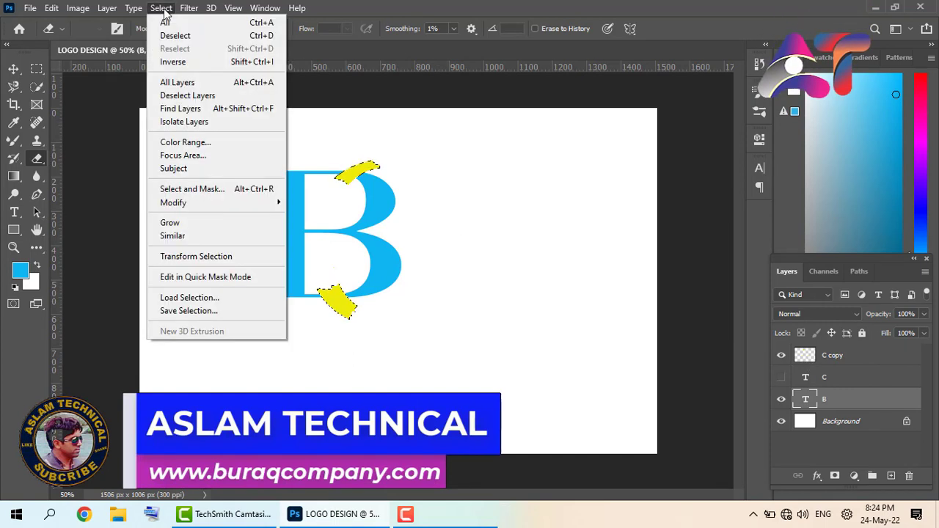
pyautogui.moveTo(237, 204)
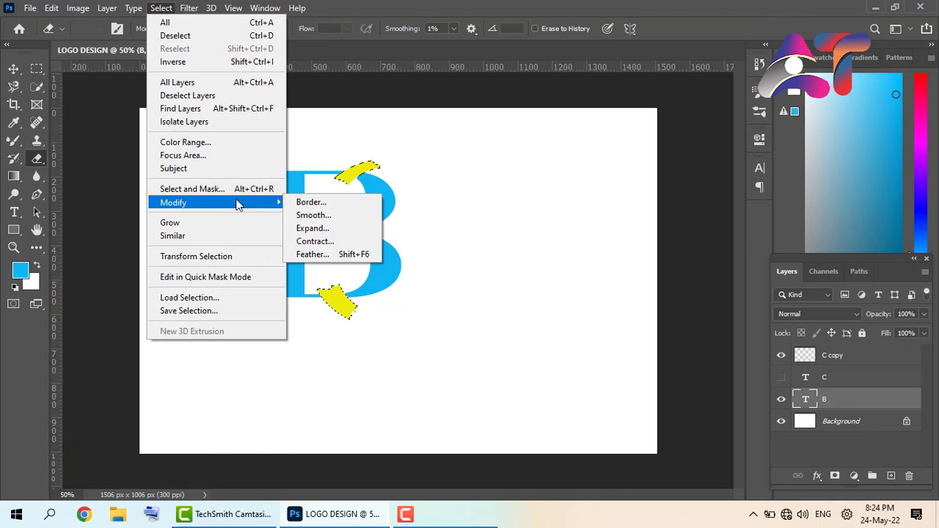
pyautogui.click(312, 228)
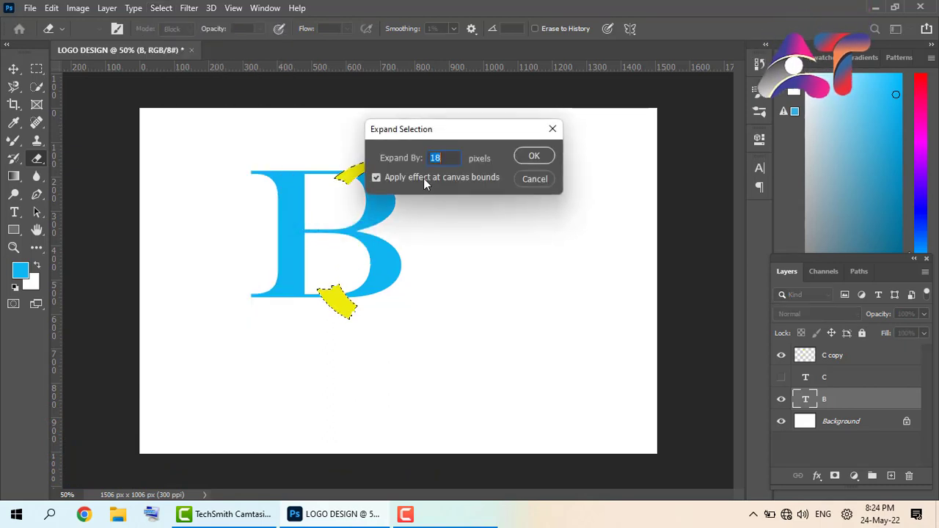
pyautogui.write('8')
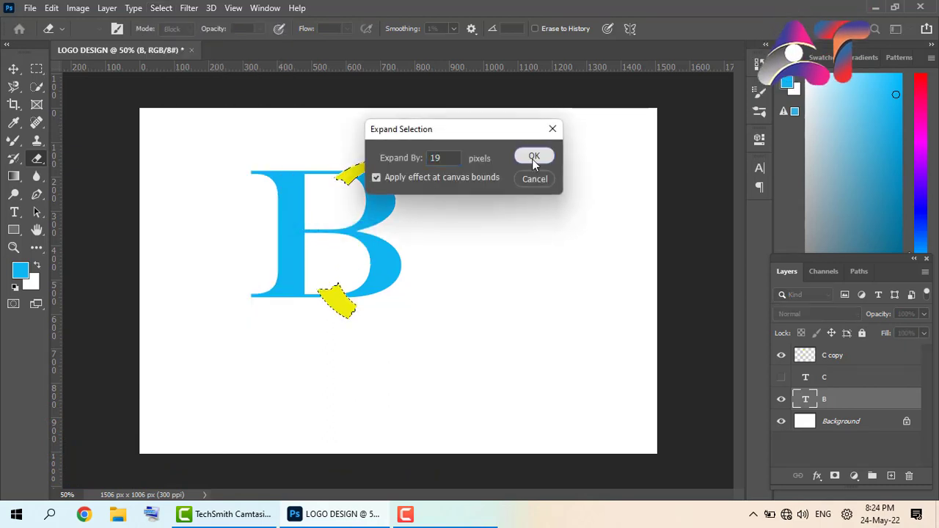
pyautogui.click(533, 156)
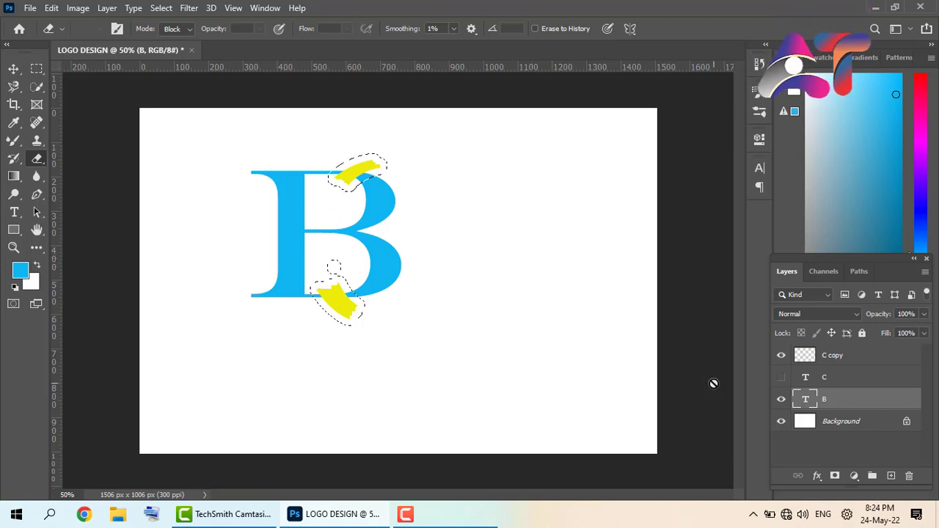
# Rasterize the B type layer and delete its pixels inside the expanded selection.
pyautogui.press('Delete')
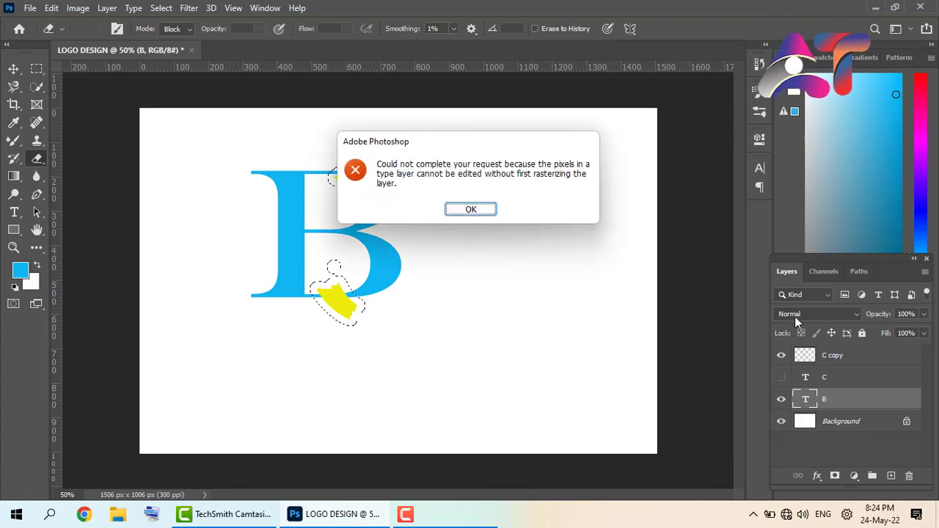
pyautogui.click(471, 210)
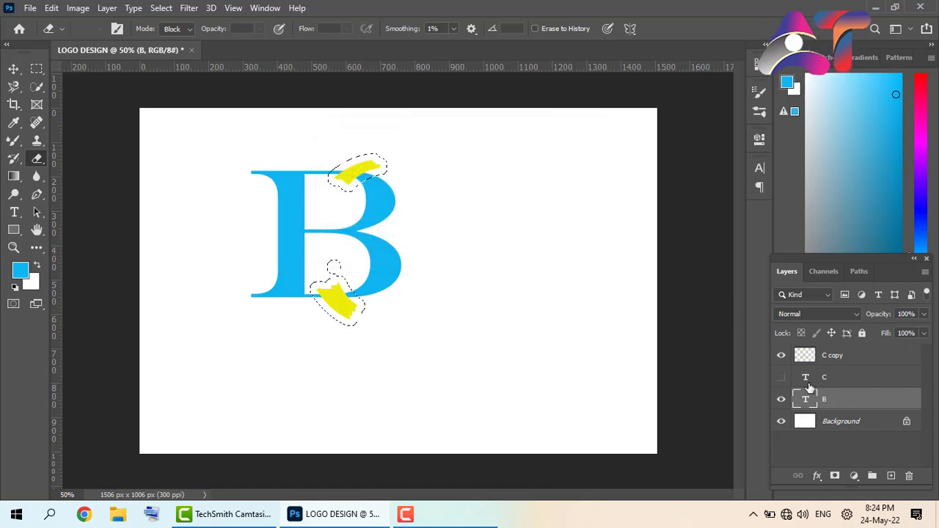
pyautogui.rightClick(843, 405)
pyautogui.click(705, 225)
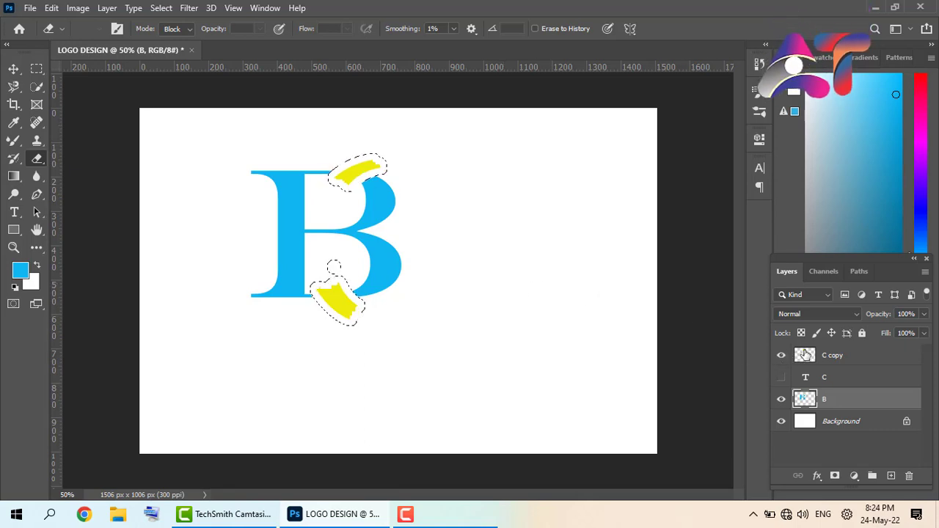
# Delete the C copy layer and show the original C layer again.
pyautogui.moveTo(825, 356); pyautogui.dragTo(910, 477)
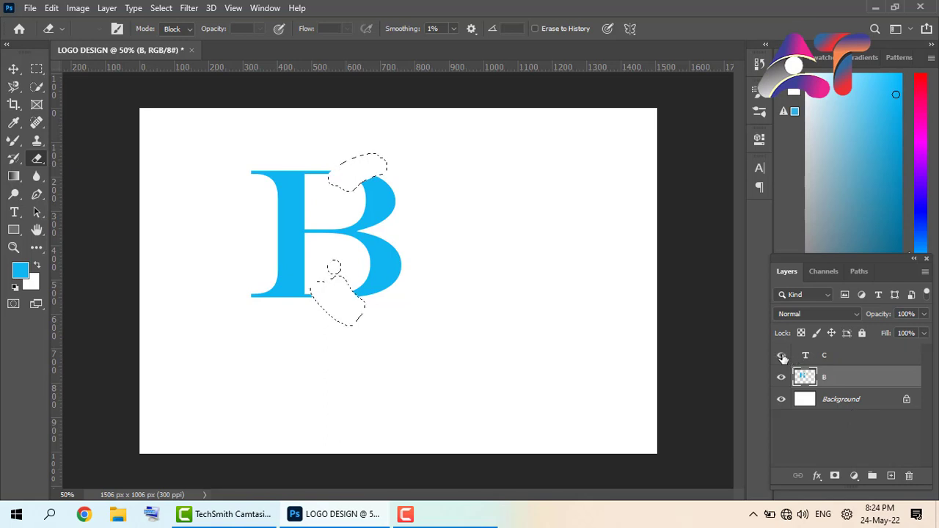
pyautogui.click(781, 356)
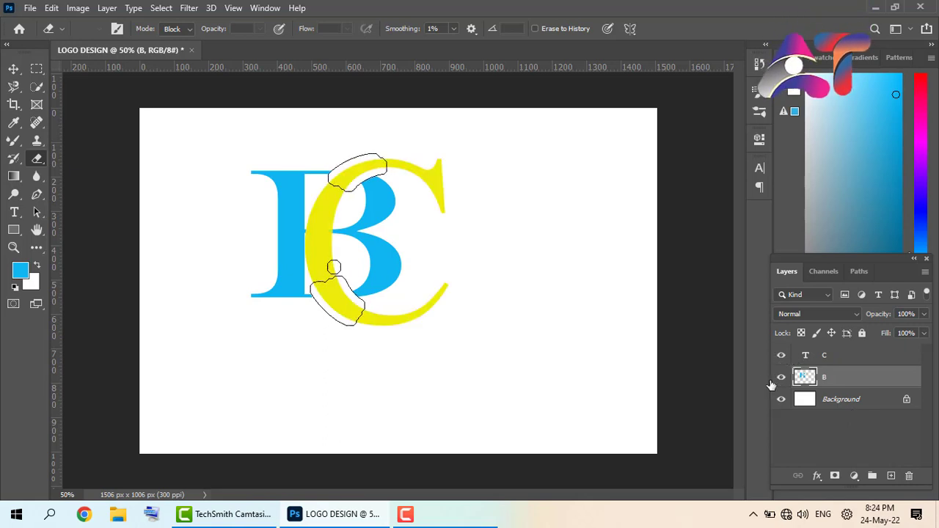
# Deselect, make the B layer active, and undo the gaps cut into the B and its rasterizing.
pyautogui.hotkey('ctrl', 'd')
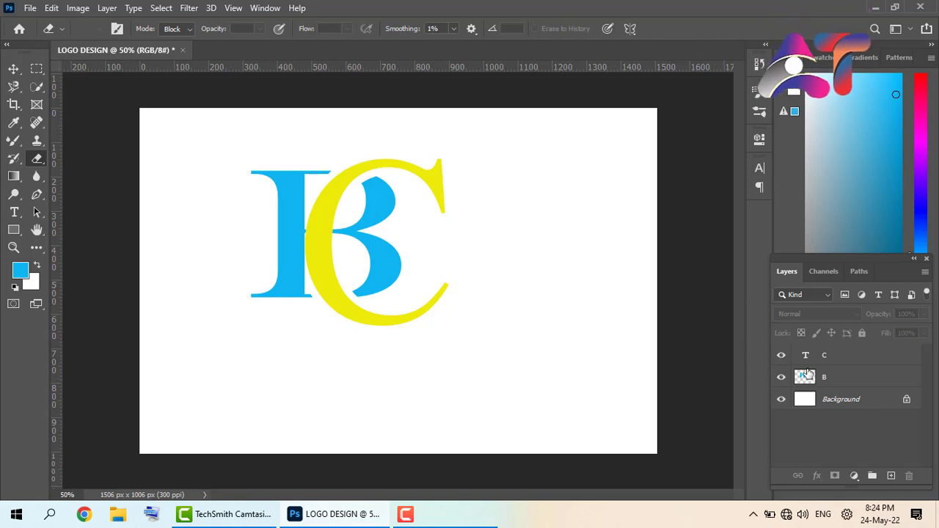
pyautogui.click(844, 378)
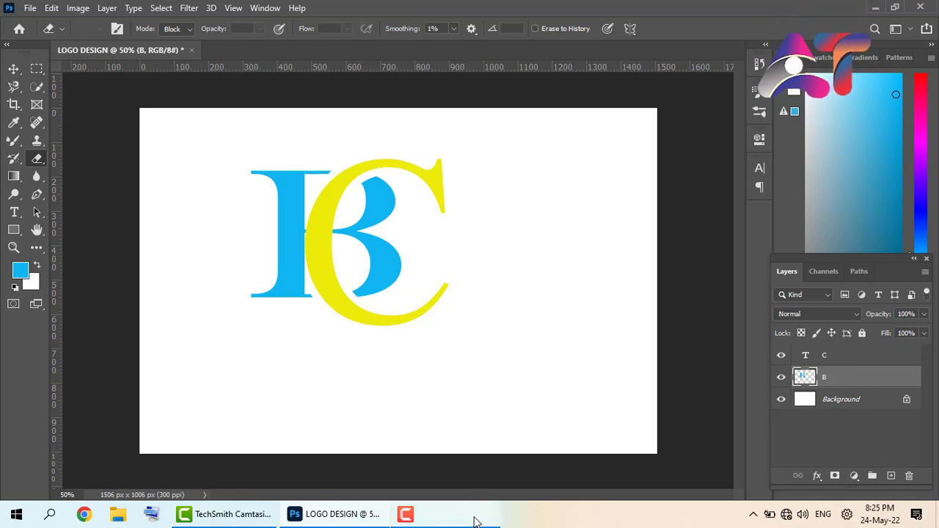
pyautogui.hotkey('ctrl', 'z')
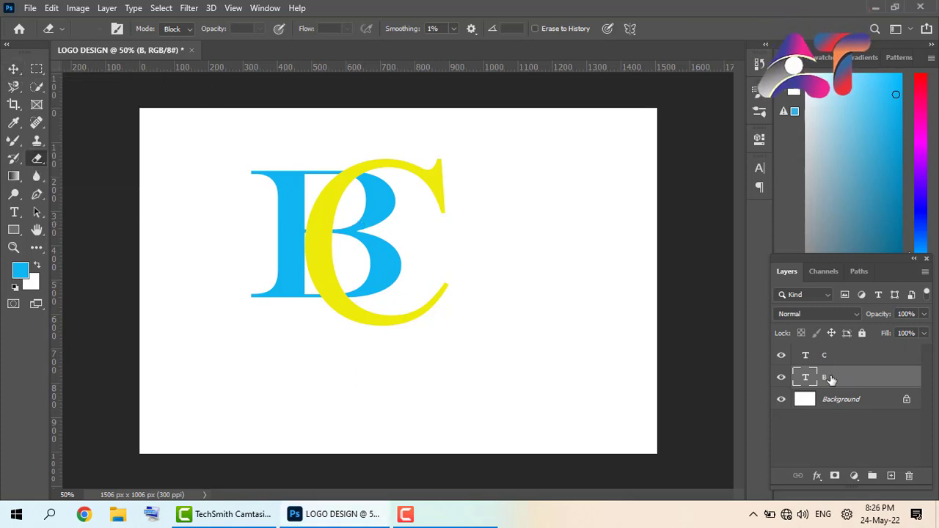
# Duplicate the B type layer, hide the original, and rasterize the copy.
pyautogui.moveTo(834, 378); pyautogui.dragTo(891, 477)
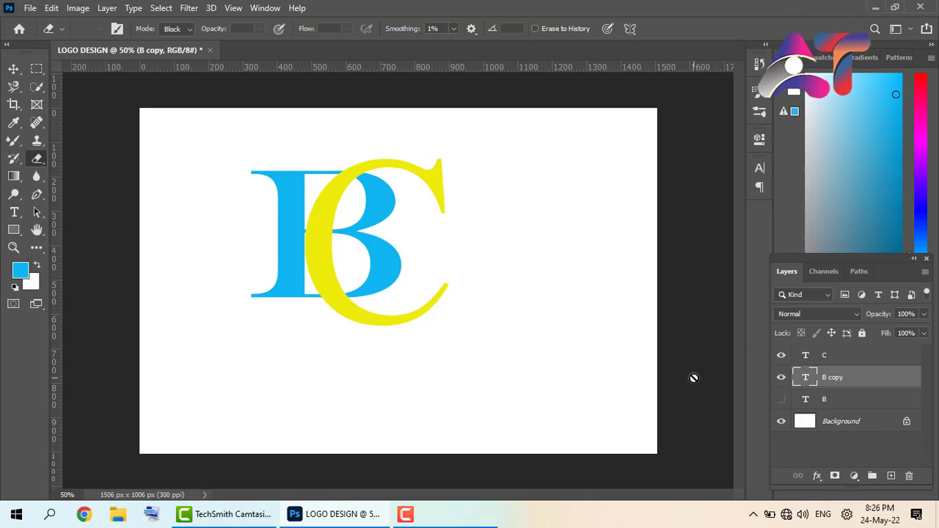
pyautogui.rightClick(863, 381)
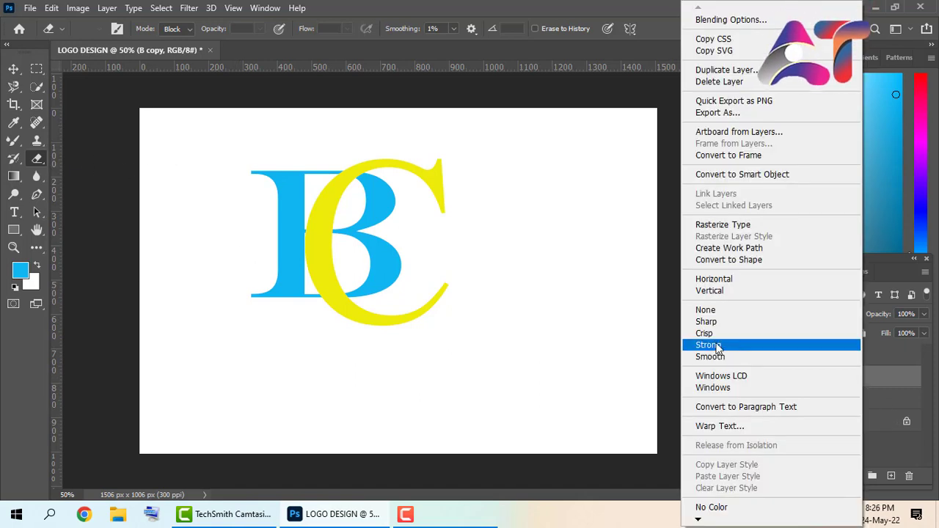
pyautogui.click(709, 223)
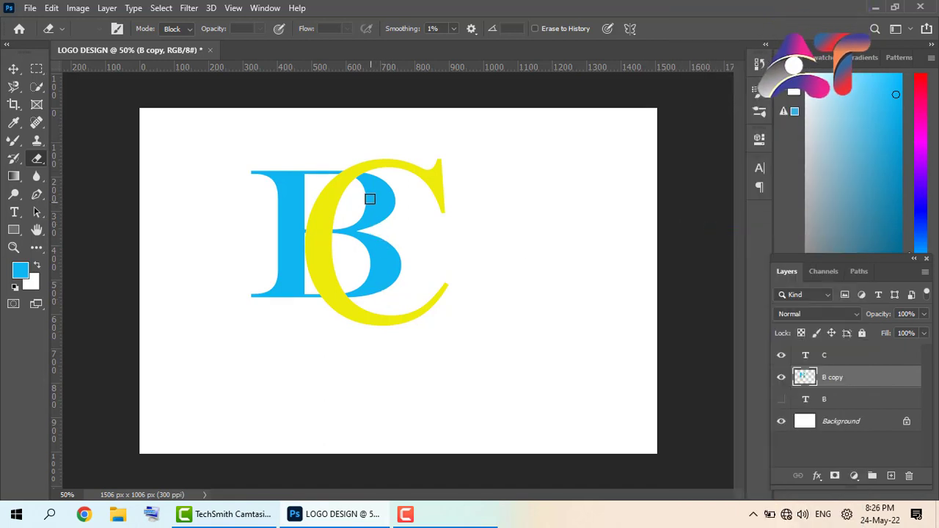
# Erase the B copy except for the upper and lower pieces crossing the C, and move its layer above the C layer.
pyautogui.moveTo(364, 187)
pyautogui.mouseDown()
pyautogui.moveTo(390, 184)
pyautogui.moveTo(395, 228)
pyautogui.moveTo(381, 199)
pyautogui.moveTo(363, 213)
pyautogui.moveTo(370, 206)
pyautogui.moveTo(368, 227)
pyautogui.moveTo(366, 217)
pyautogui.moveTo(331, 231)
pyautogui.moveTo(355, 236)
pyautogui.moveTo(353, 225)
pyautogui.moveTo(363, 244)
pyautogui.moveTo(374, 239)
pyautogui.moveTo(395, 274)
pyautogui.moveTo(384, 236)
pyautogui.moveTo(405, 262)
pyautogui.moveTo(390, 266)
pyautogui.moveTo(367, 248)
pyautogui.moveTo(394, 290)
pyautogui.moveTo(368, 268)
pyautogui.moveTo(365, 290)
pyautogui.mouseUp()
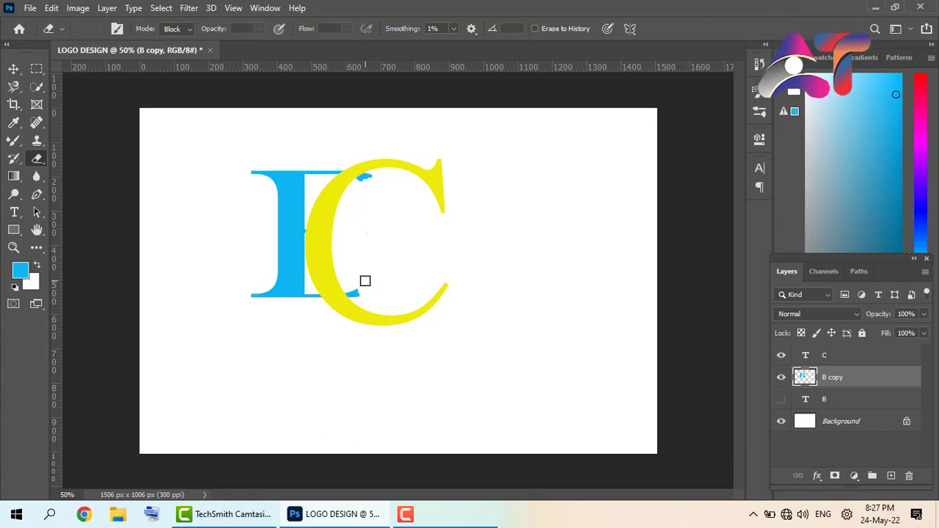
pyautogui.moveTo(308, 230)
pyautogui.mouseDown()
pyautogui.moveTo(338, 229)
pyautogui.moveTo(287, 227)
pyautogui.moveTo(284, 253)
pyautogui.moveTo(300, 235)
pyautogui.moveTo(287, 236)
pyautogui.moveTo(301, 238)
pyautogui.moveTo(300, 267)
pyautogui.moveTo(287, 254)
pyautogui.moveTo(277, 259)
pyautogui.moveTo(275, 291)
pyautogui.moveTo(288, 263)
pyautogui.moveTo(252, 298)
pyautogui.moveTo(297, 270)
pyautogui.moveTo(302, 292)
pyautogui.moveTo(303, 277)
pyautogui.moveTo(296, 296)
pyautogui.moveTo(282, 294)
pyautogui.moveTo(301, 220)
pyautogui.moveTo(299, 163)
pyautogui.moveTo(302, 182)
pyautogui.moveTo(325, 168)
pyautogui.moveTo(291, 205)
pyautogui.moveTo(291, 165)
pyautogui.moveTo(280, 214)
pyautogui.moveTo(276, 166)
pyautogui.moveTo(268, 192)
pyautogui.moveTo(284, 167)
pyautogui.moveTo(273, 184)
pyautogui.moveTo(251, 166)
pyautogui.mouseUp()
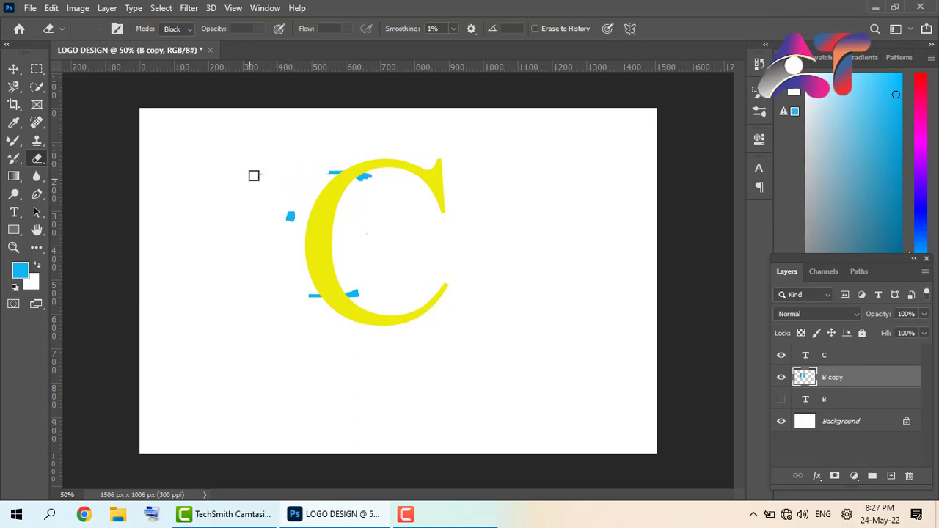
pyautogui.click(288, 218)
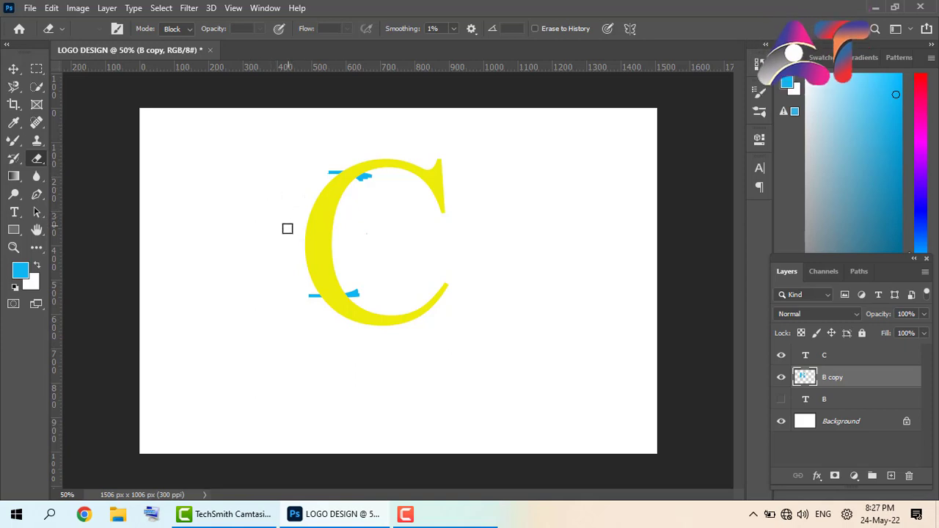
pyautogui.click(14, 69)
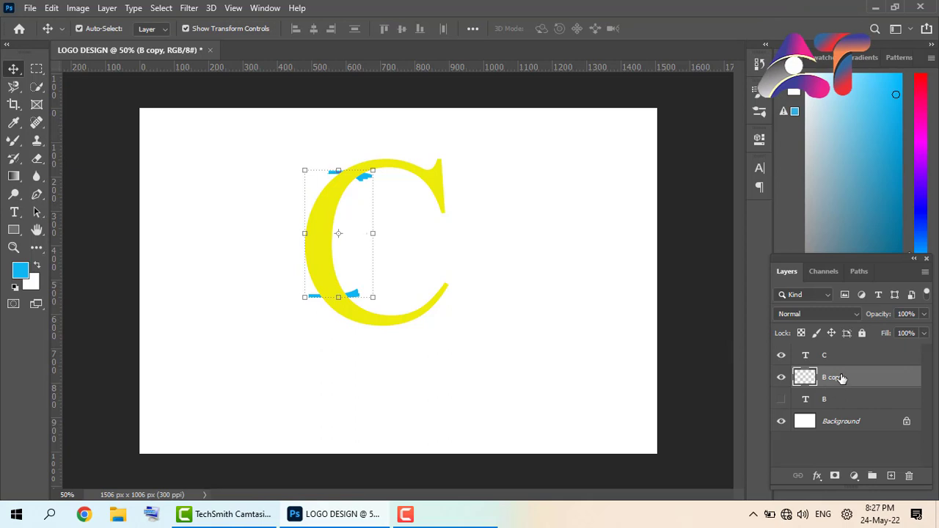
pyautogui.moveTo(841, 377); pyautogui.dragTo(830, 352)
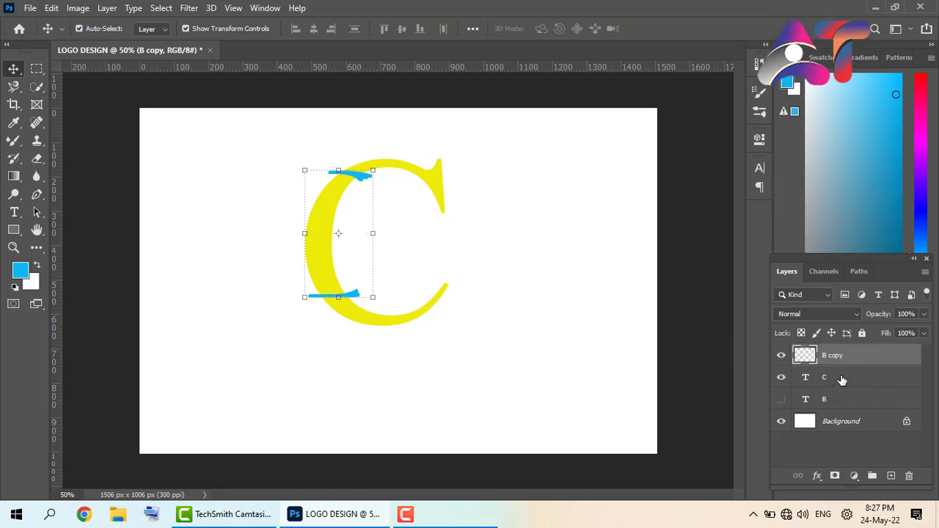
# With the C layer active, load the remaining B copy pieces as a selection and expand it.
pyautogui.click(842, 379)
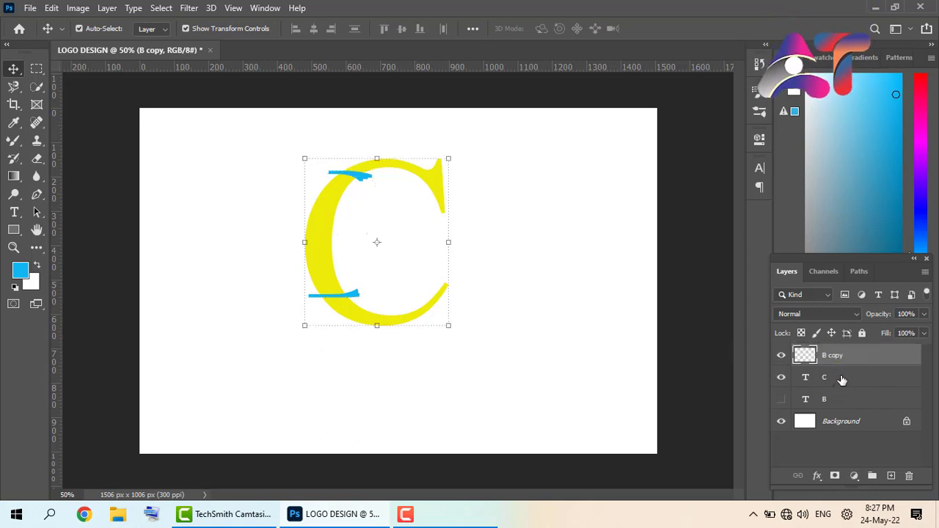
pyautogui.keyDown('ctrl'); pyautogui.click(806, 357); pyautogui.keyUp('ctrl')
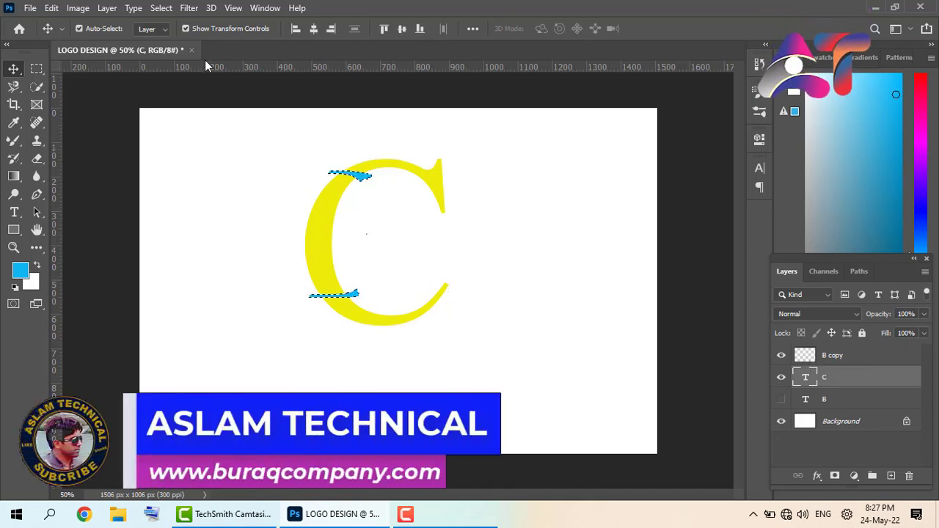
pyautogui.click(161, 8)
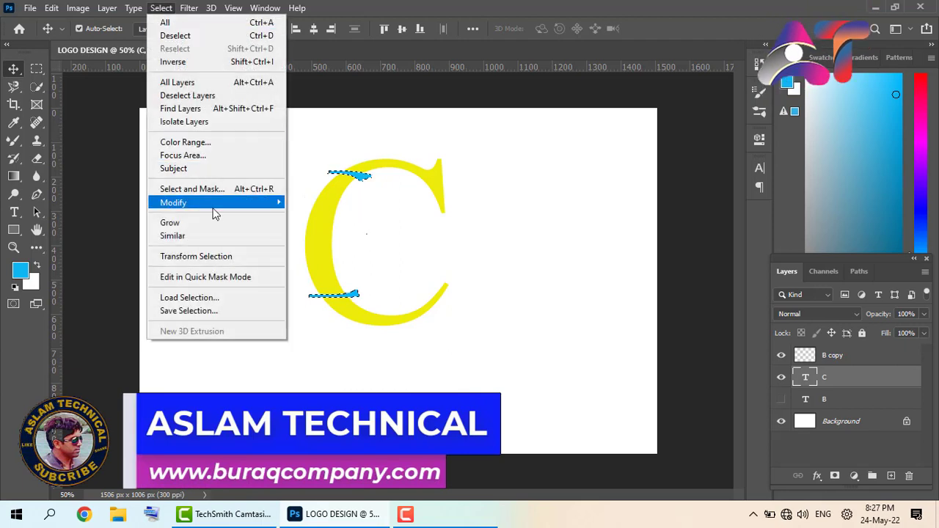
pyautogui.moveTo(212, 205)
pyautogui.click(325, 231)
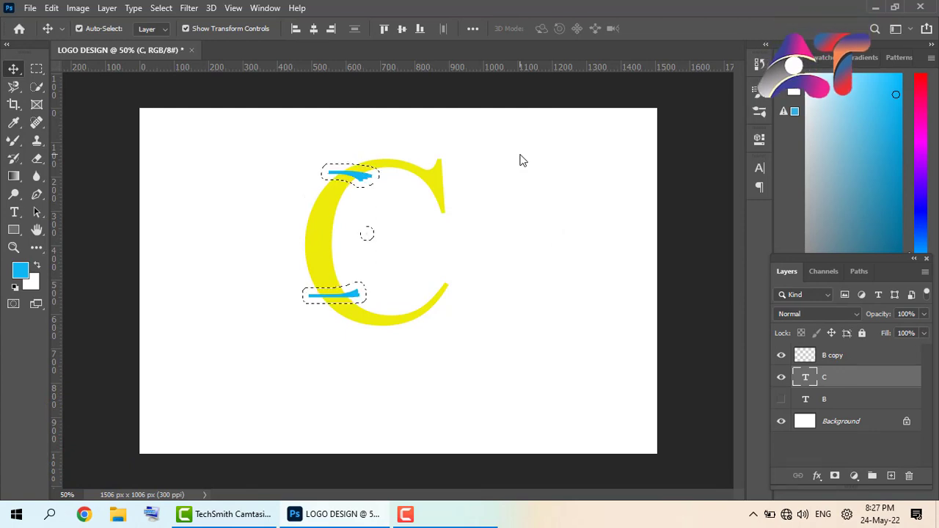
# Rasterize the C type layer and delete its pixels inside the expanded selection.
pyautogui.press('Delete')
pyautogui.click(484, 210)
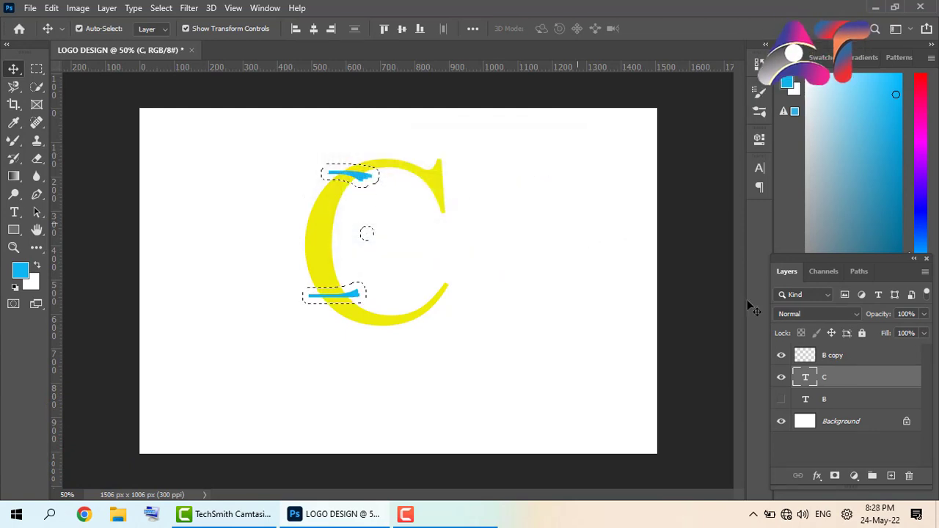
pyautogui.rightClick(837, 384)
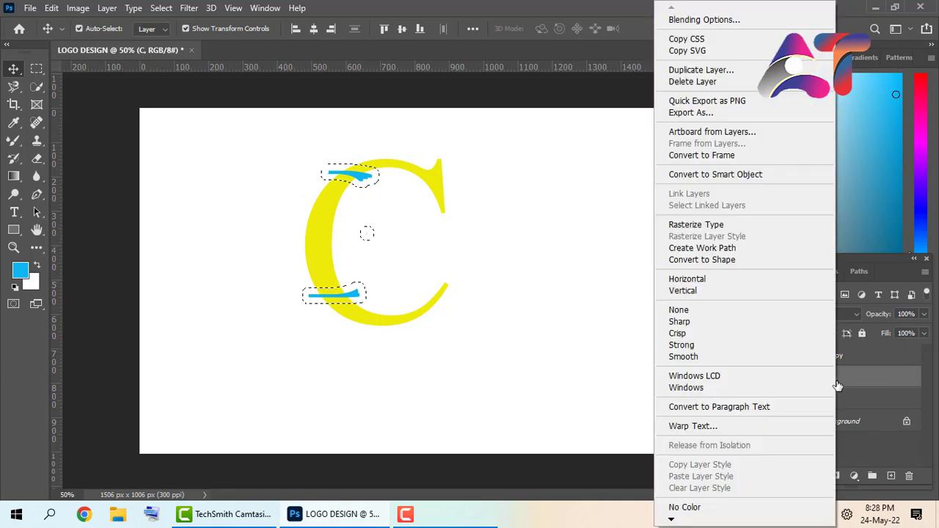
pyautogui.click(671, 226)
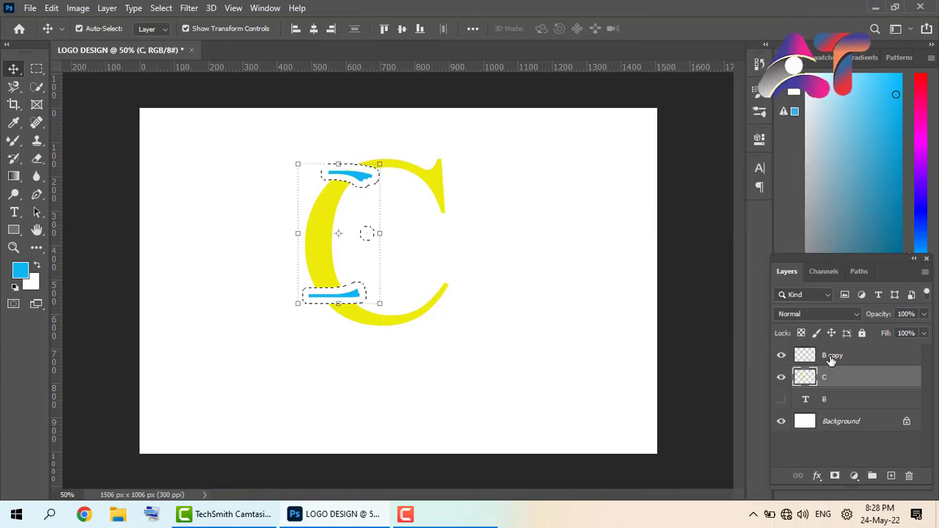
# Delete the B copy layer, then show the original B layer with nothing selected.
pyautogui.moveTo(838, 357)
pyautogui.mouseDown()
pyautogui.moveTo(843, 445)
pyautogui.moveTo(910, 476)
pyautogui.mouseUp()
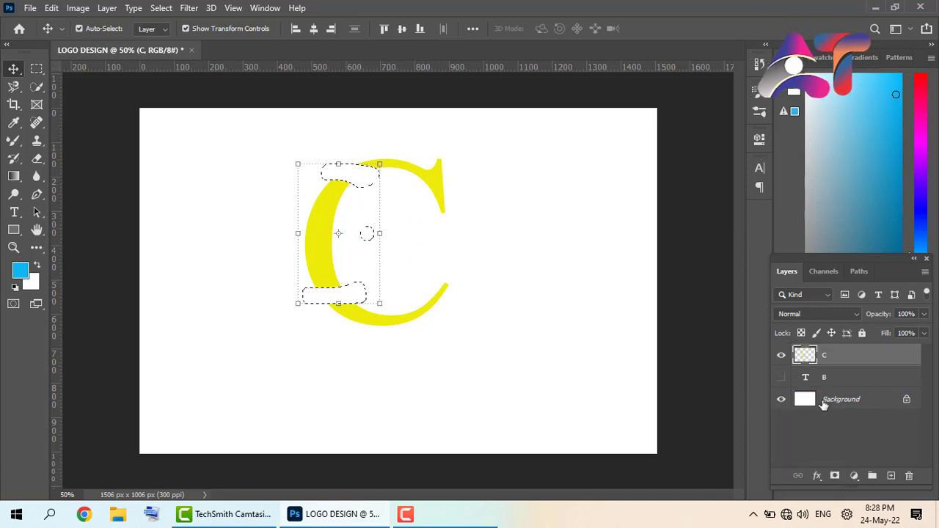
pyautogui.click(781, 377)
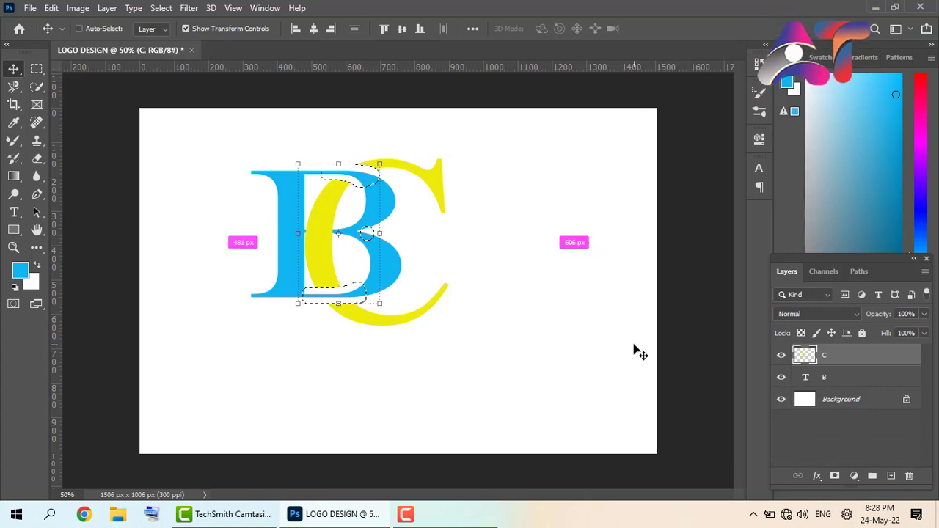
pyautogui.hotkey('ctrl', 'd')
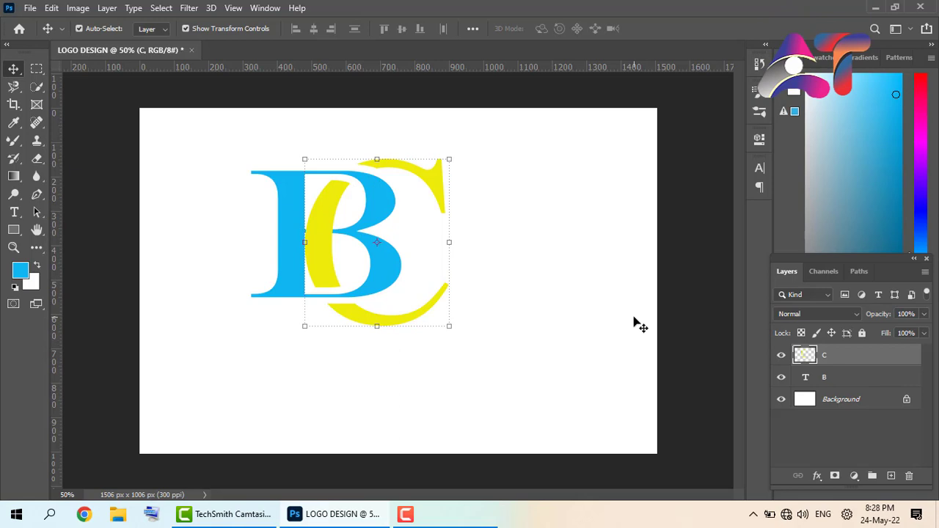
pyautogui.click(637, 323)
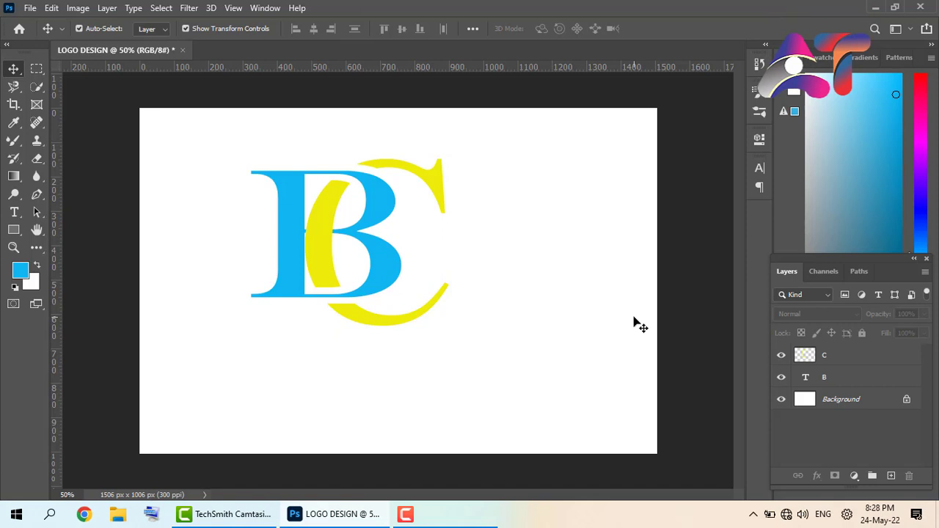
# Add the text BURAQ COMPANY in blue Engravers MT Regular at 26.67 pt below the monogram, on a layer above the C.
pyautogui.click(847, 379)
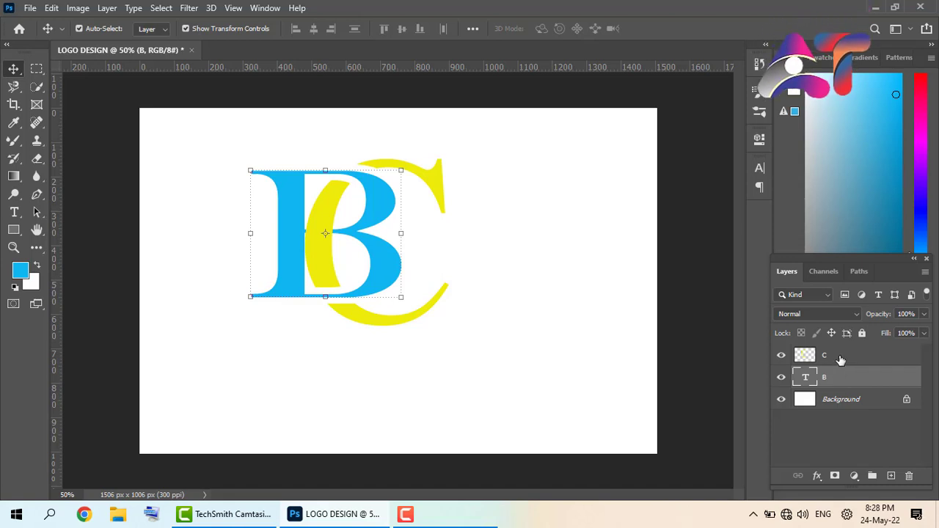
pyautogui.click(839, 359)
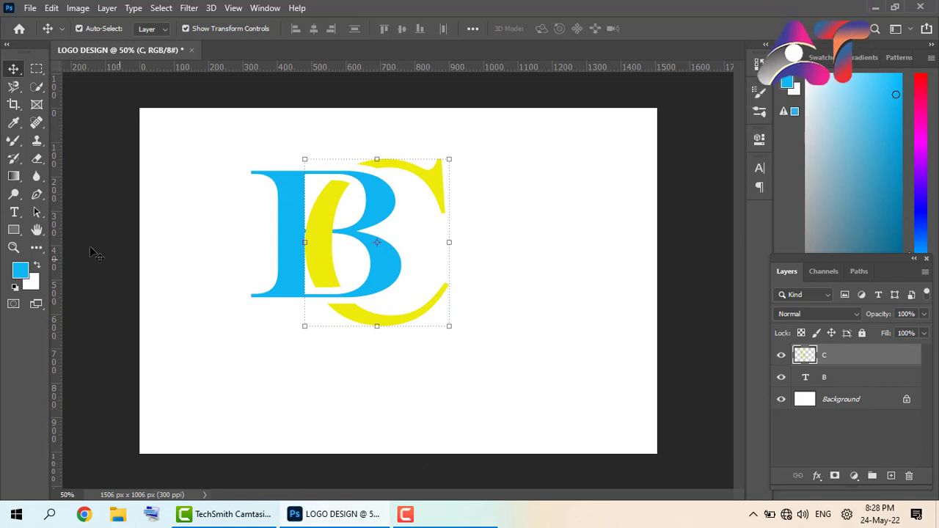
pyautogui.click(13, 213)
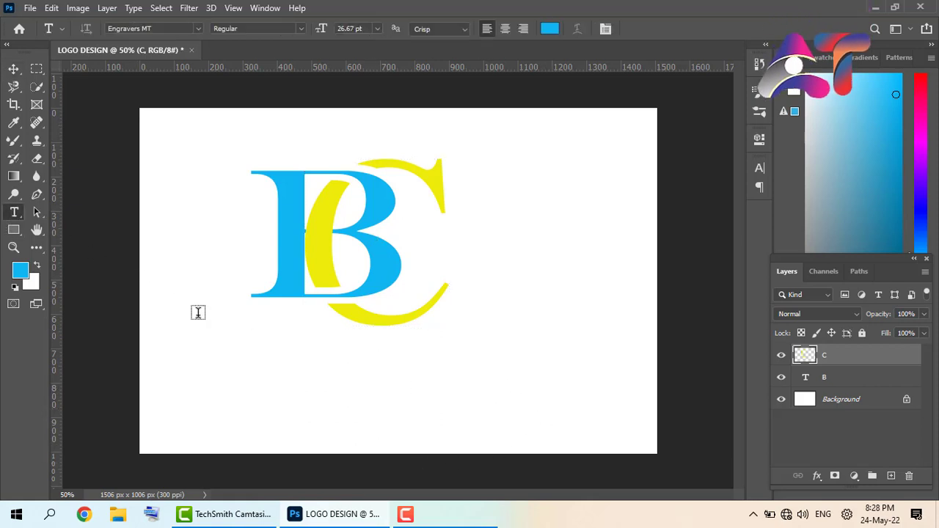
pyautogui.click(311, 364)
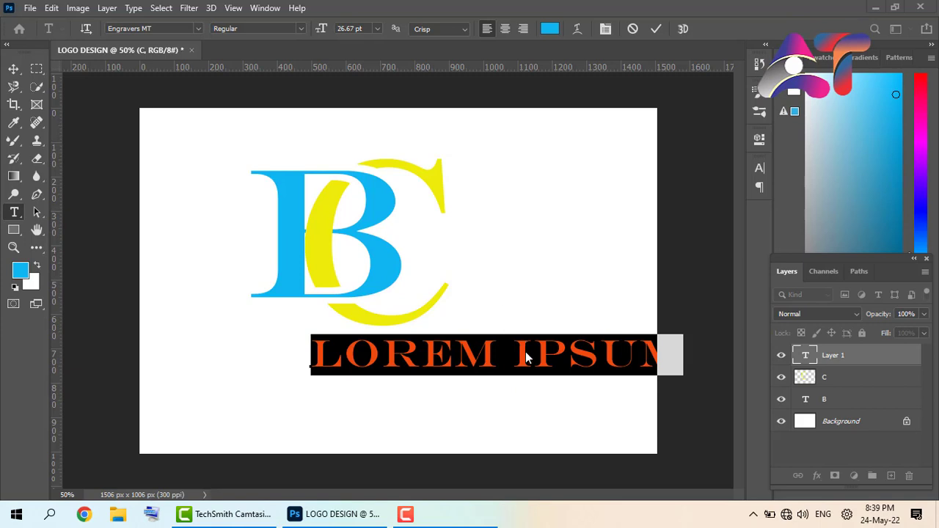
pyautogui.write('B')
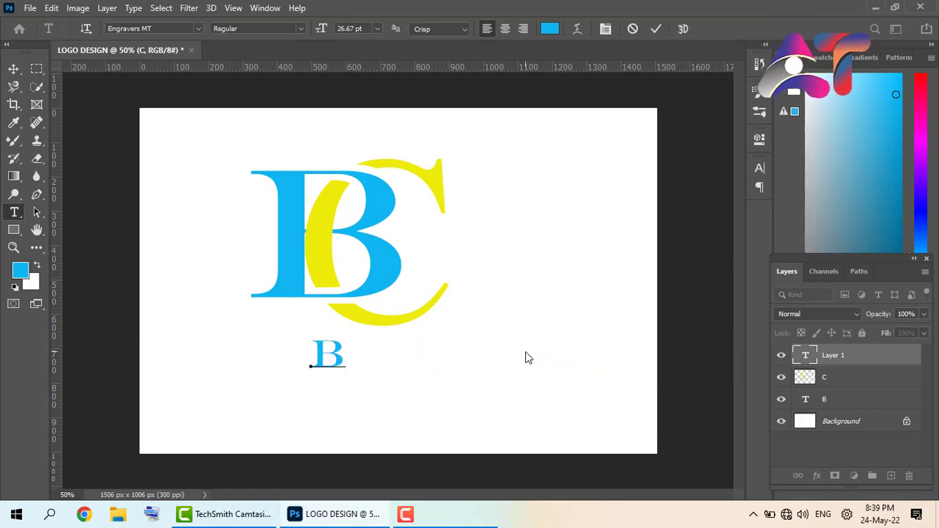
pyautogui.write('URAQ ')
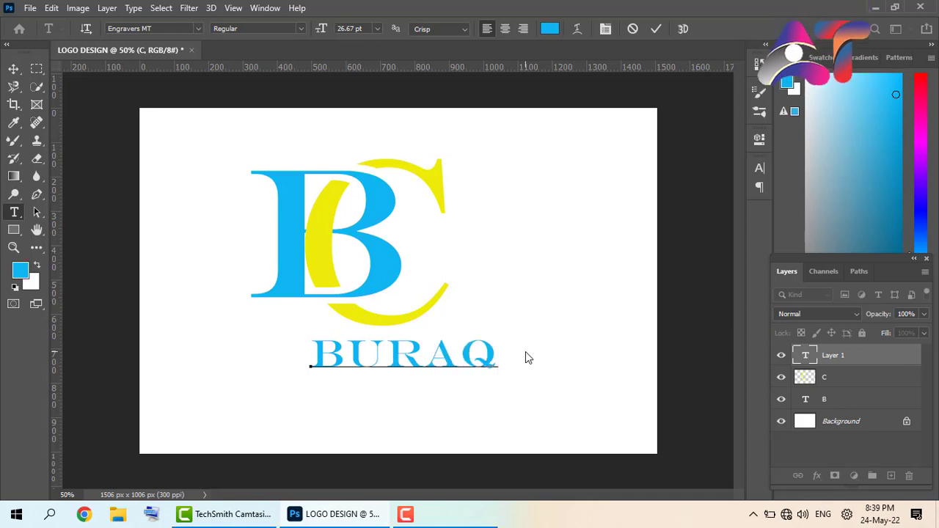
pyautogui.write('COM')
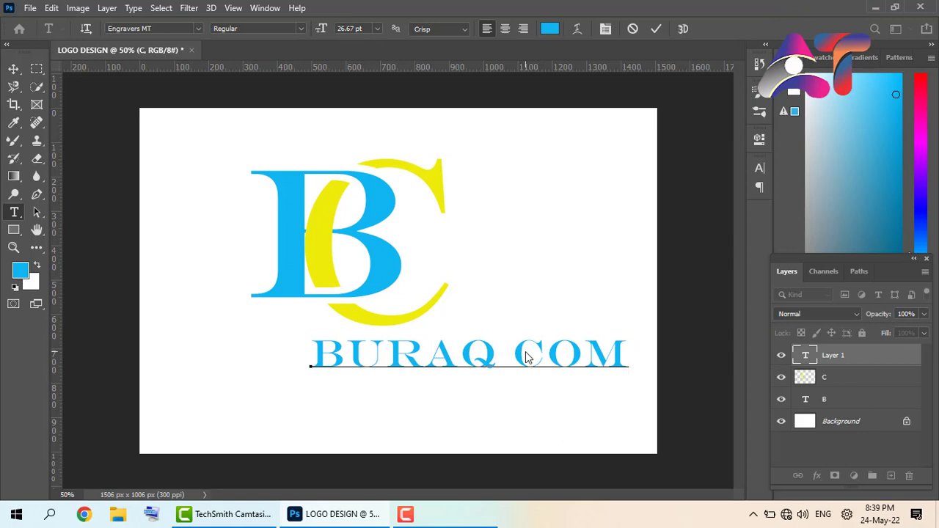
pyautogui.write('OANY')
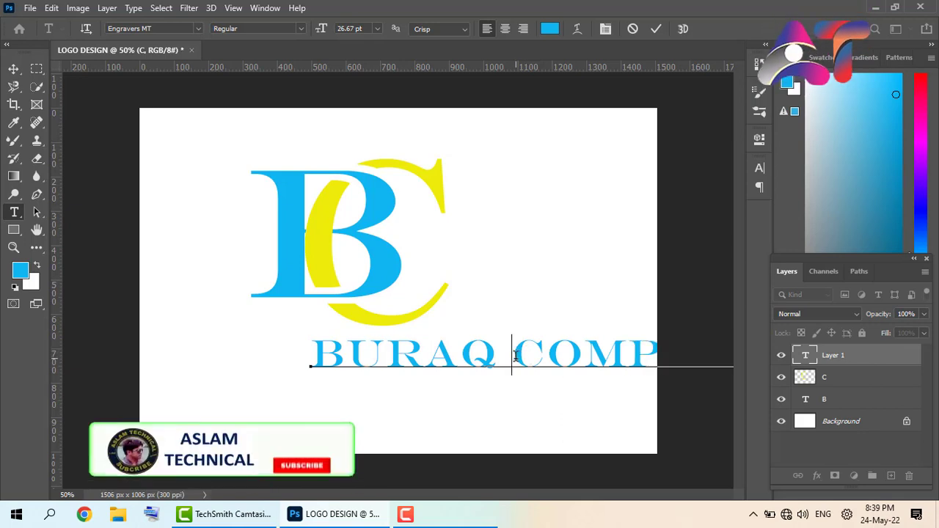
# Recolor the word COMPANY in the new text to yellow, hex eaf20f.
pyautogui.moveTo(513, 356); pyautogui.dragTo(777, 350)
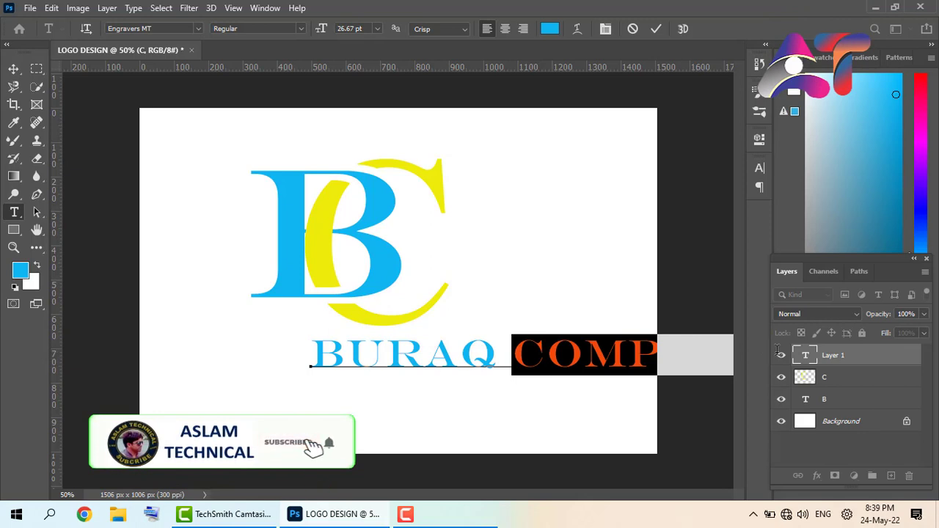
pyautogui.click(760, 169)
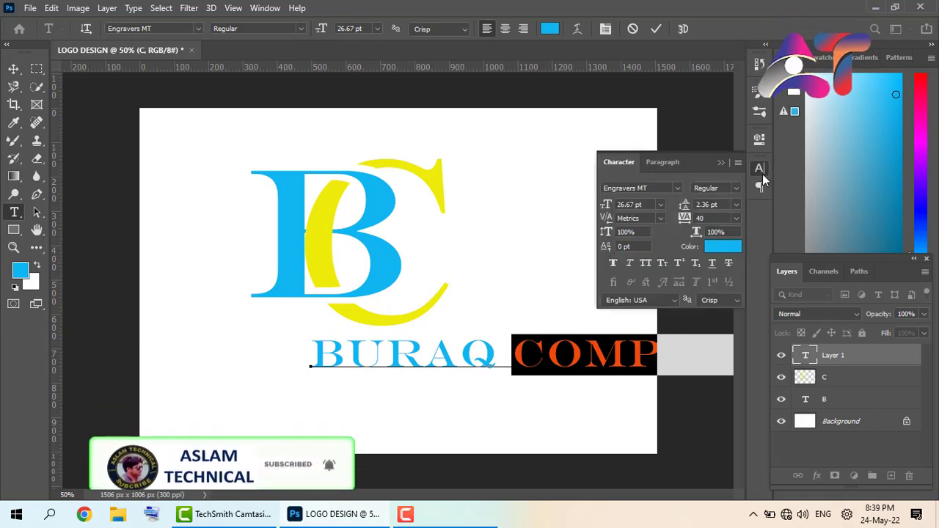
pyautogui.click(724, 251)
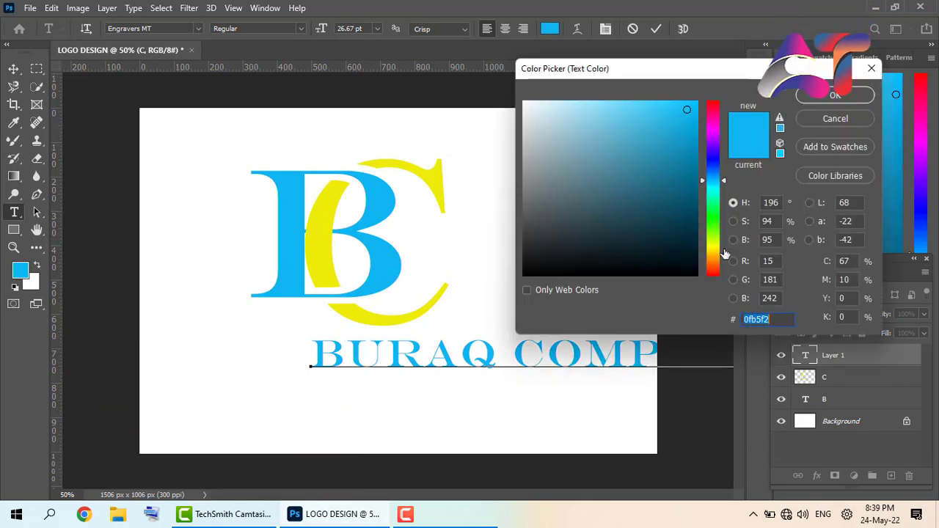
pyautogui.click(716, 246)
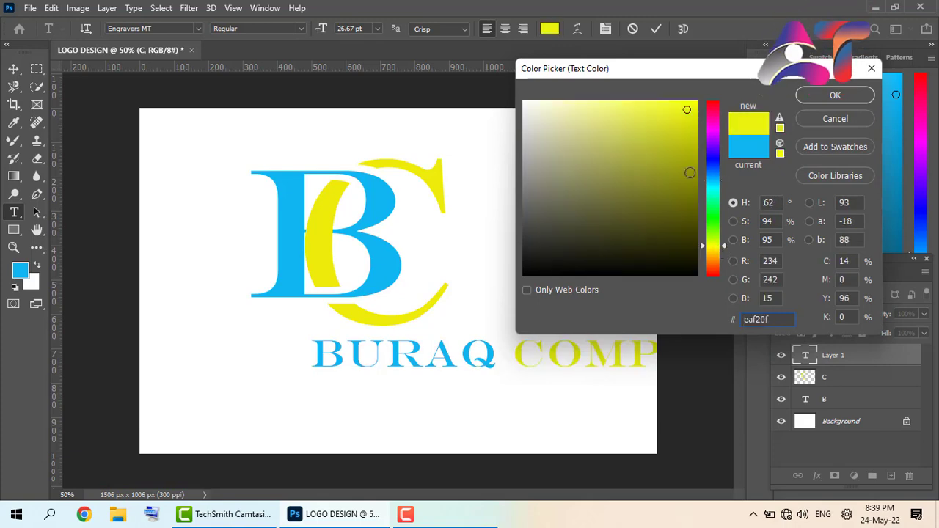
pyautogui.click(818, 95)
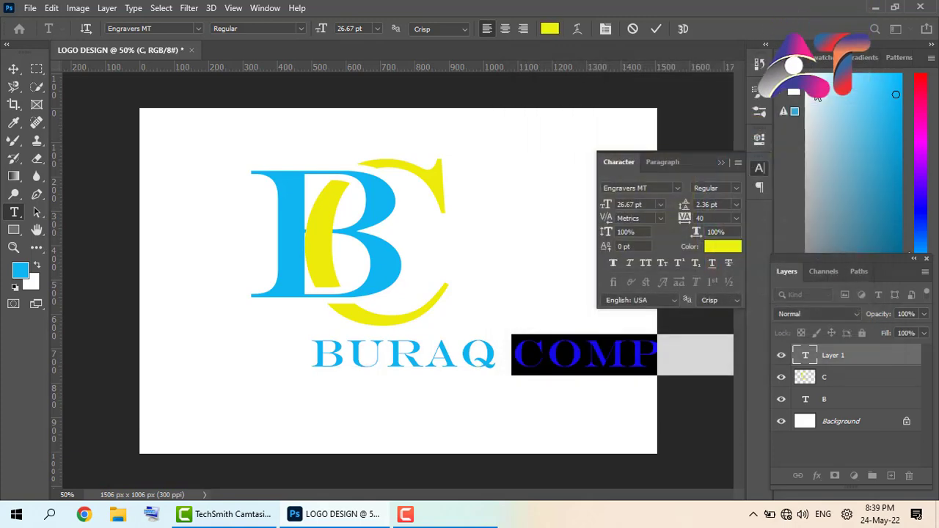
# Commit the text, then scale BURAQ COMPANY to about 47.25% and place it below the monogram, aligned with the B's left edge.
pyautogui.click(721, 162)
pyautogui.click(655, 29)
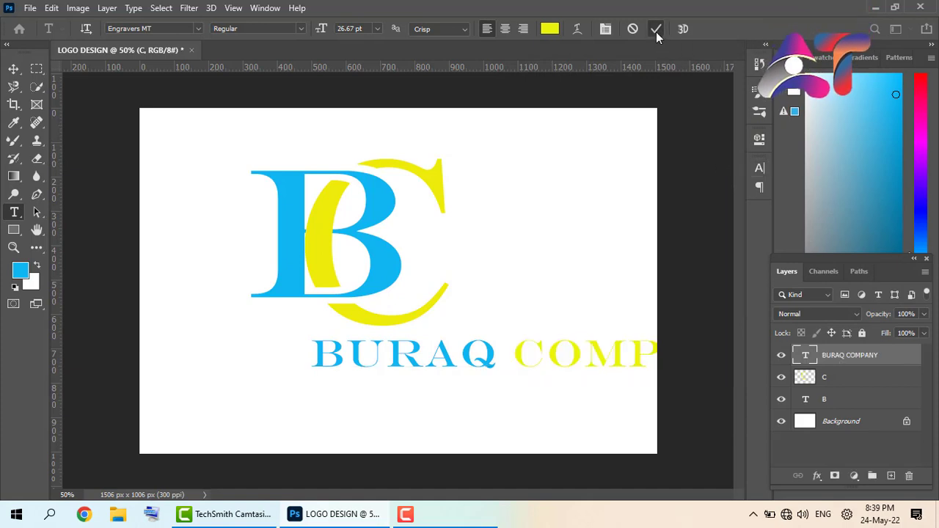
pyautogui.click(13, 68)
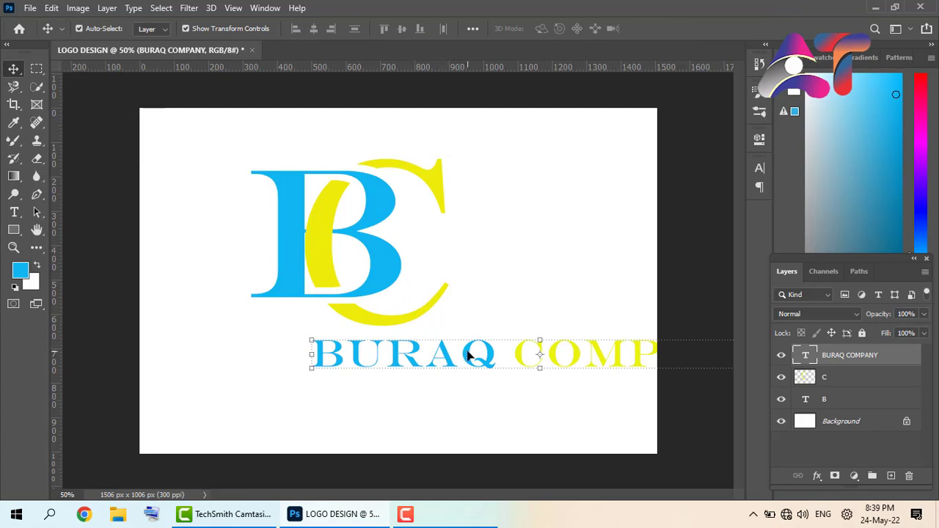
pyautogui.moveTo(312, 355); pyautogui.dragTo(429, 350)
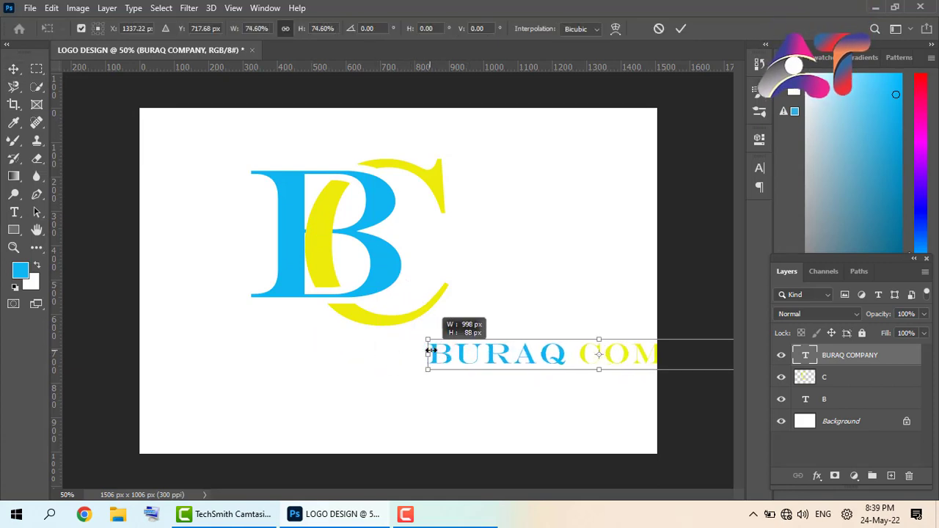
pyautogui.moveTo(499, 360); pyautogui.dragTo(330, 346)
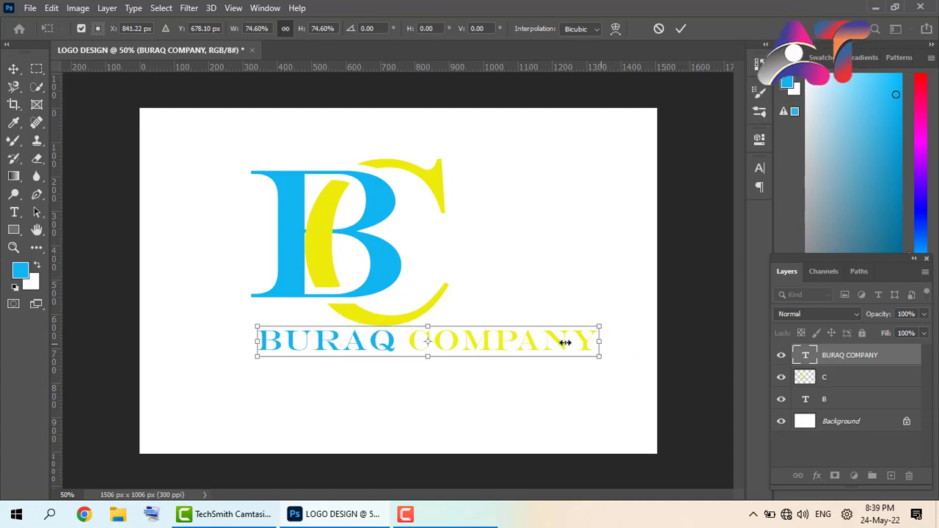
pyautogui.moveTo(564, 342); pyautogui.dragTo(461, 338)
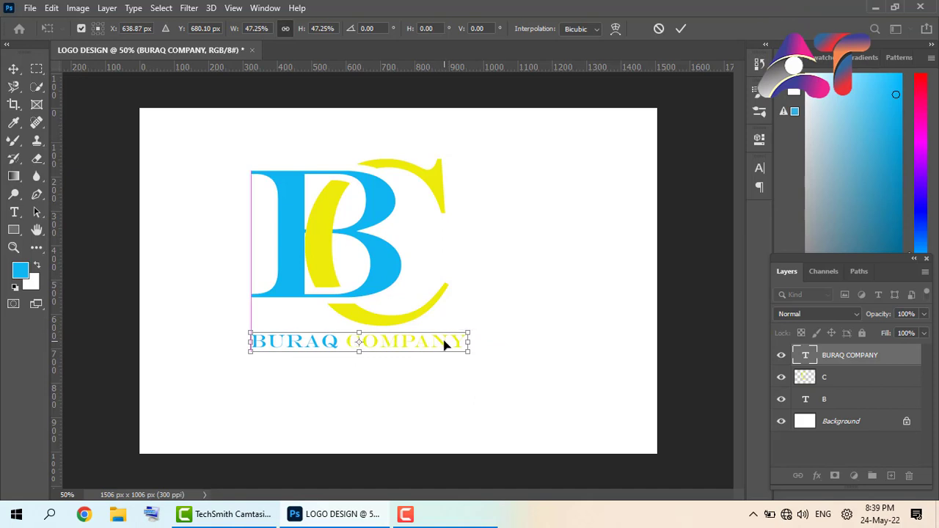
pyautogui.click(760, 168)
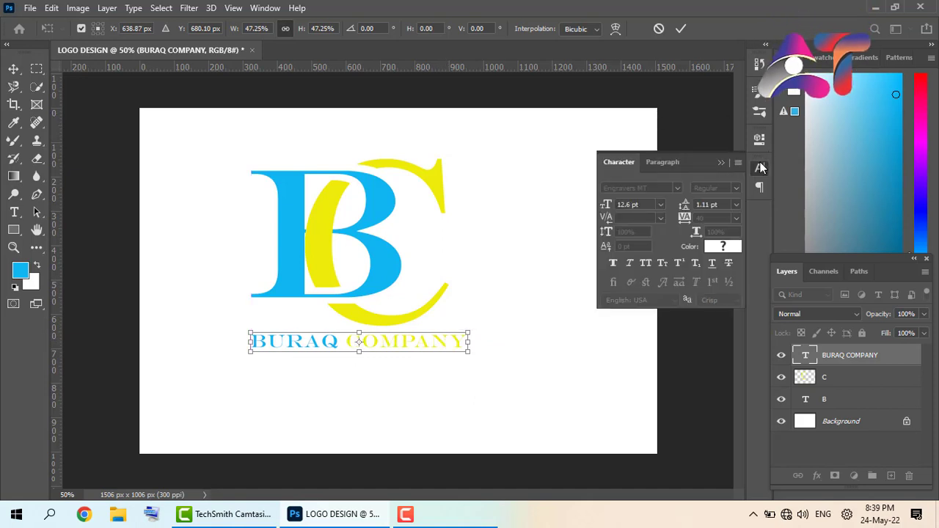
pyautogui.click(680, 28)
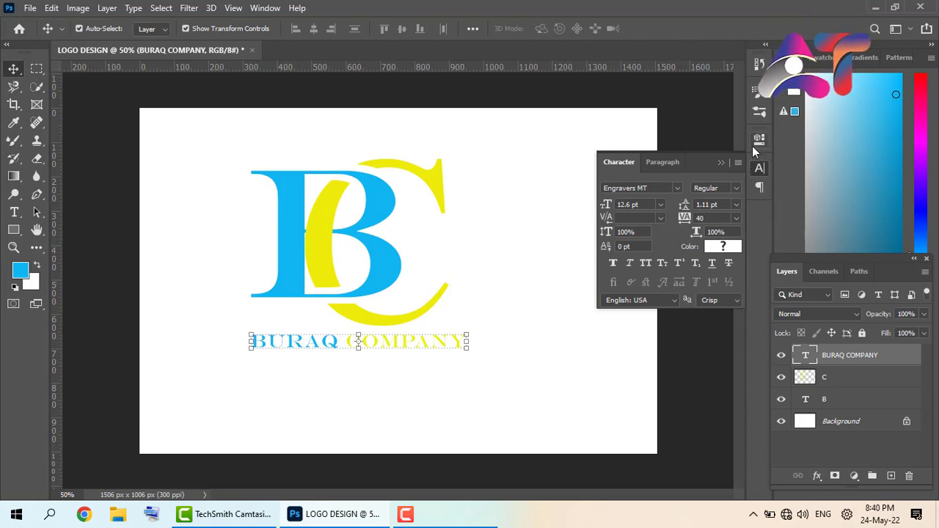
# Set the font of the BURAQ COMPANY text to Ethnocentric Regular and deselect the layer.
pyautogui.click(677, 188)
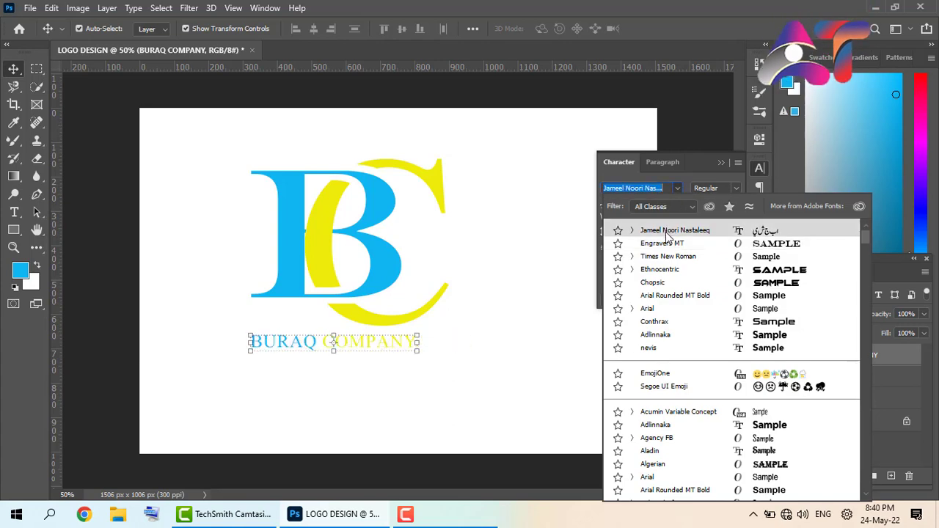
pyautogui.click(665, 272)
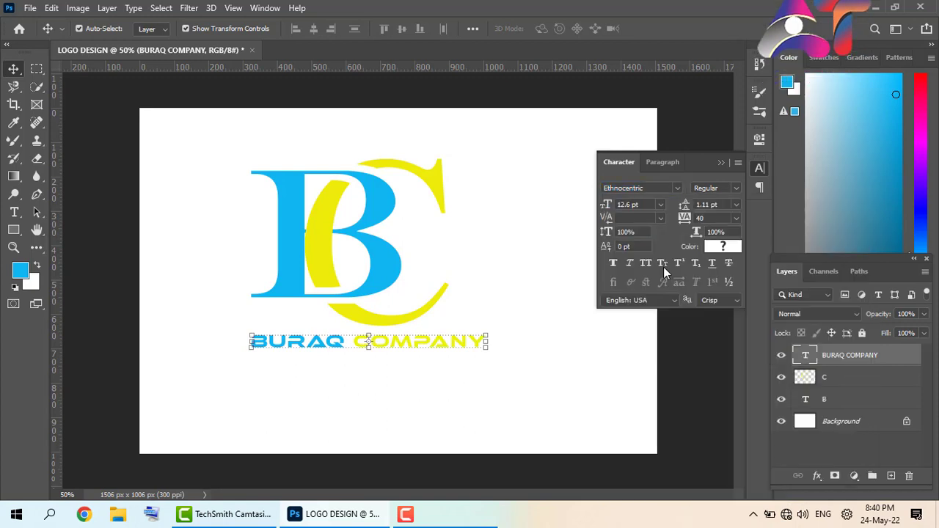
pyautogui.click(722, 162)
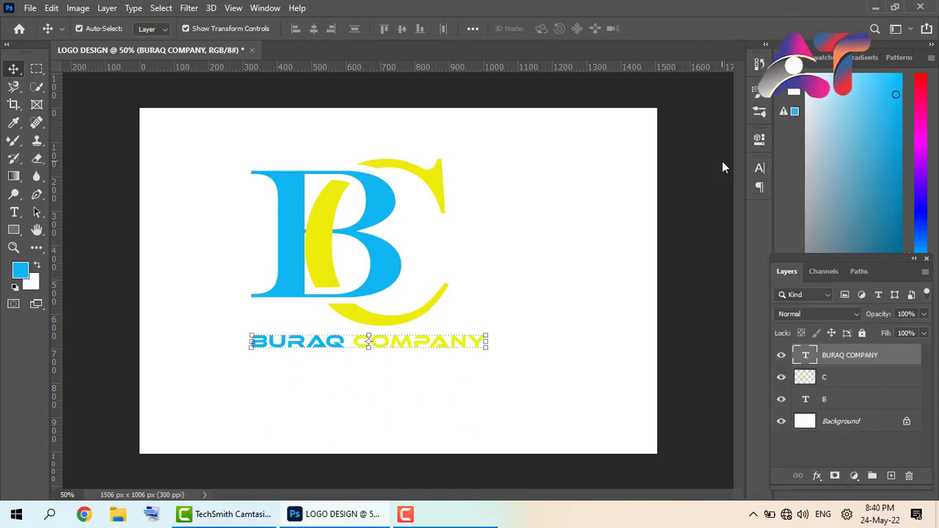
pyautogui.click(563, 261)
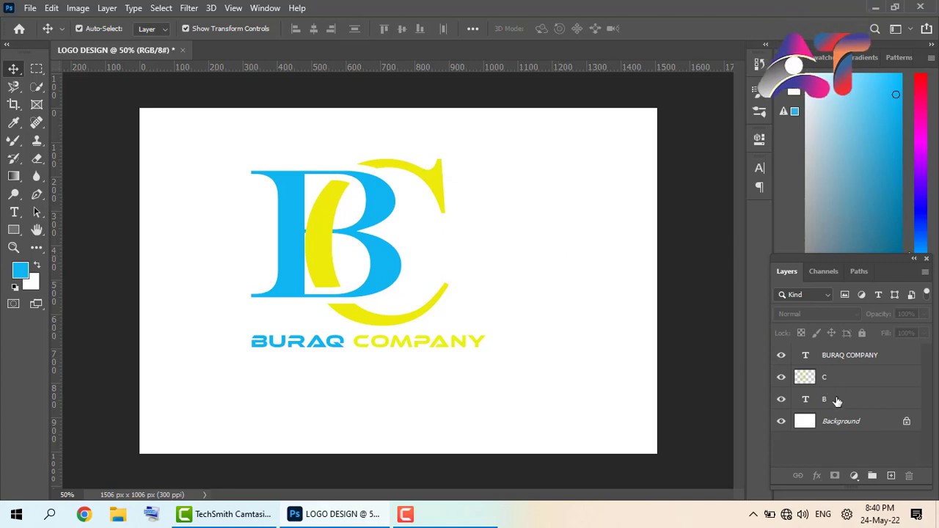
# Hide the Background layer and select the B, C and BURAQ COMPANY layers together.
pyautogui.click(780, 422)
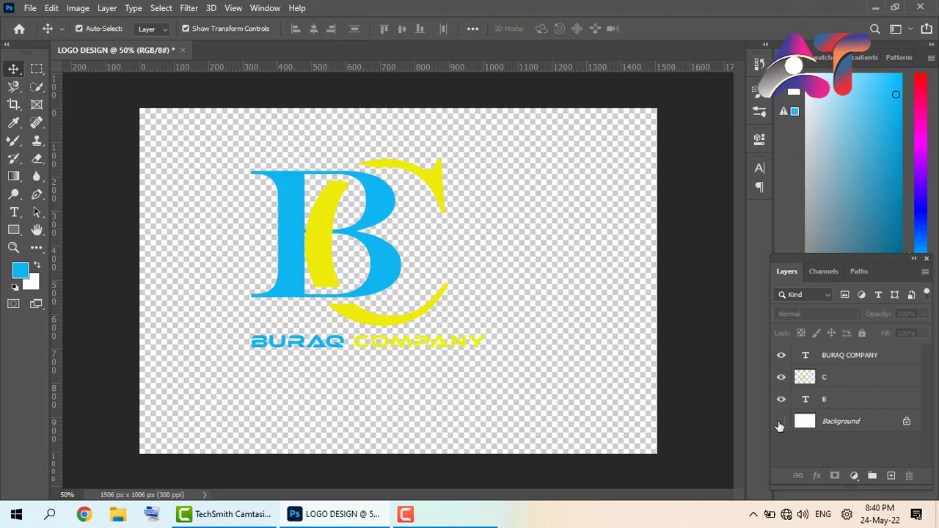
pyautogui.click(842, 387)
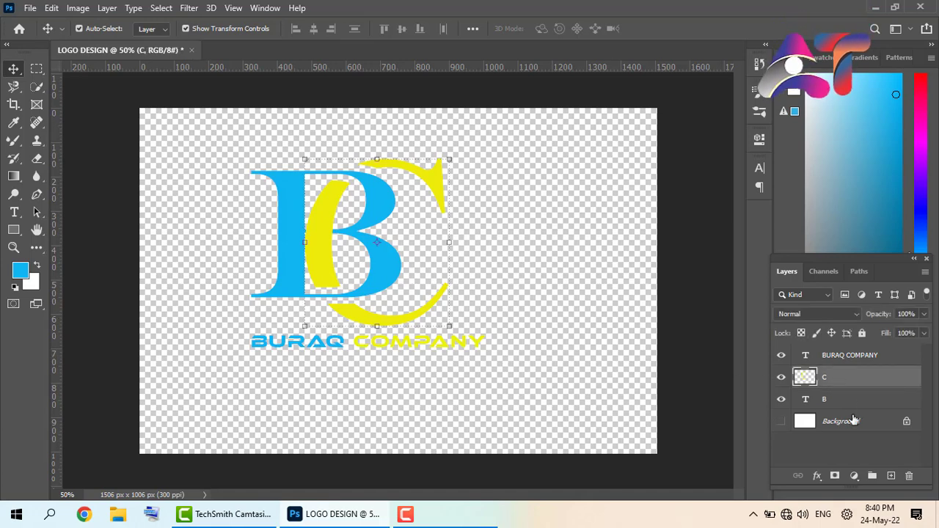
pyautogui.click(859, 404)
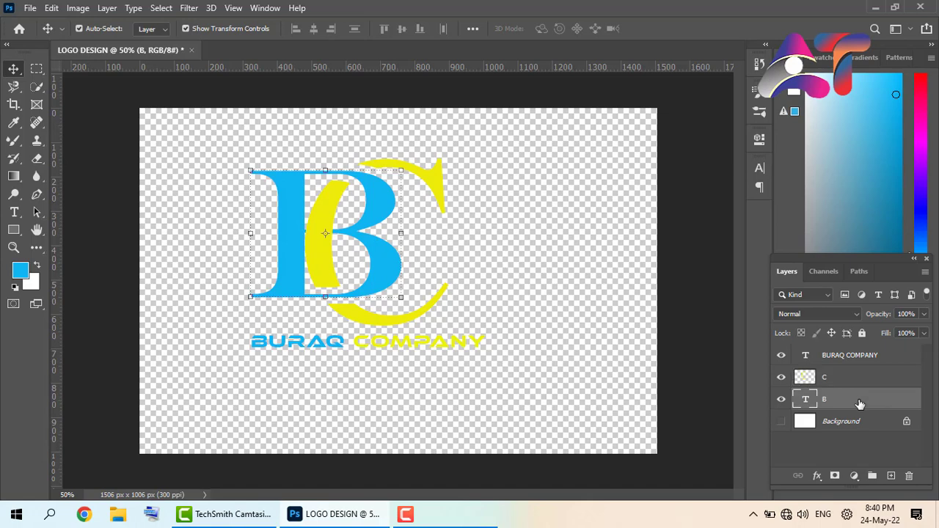
pyautogui.keyDown('shift'); pyautogui.click(845, 357); pyautogui.keyUp('shift')
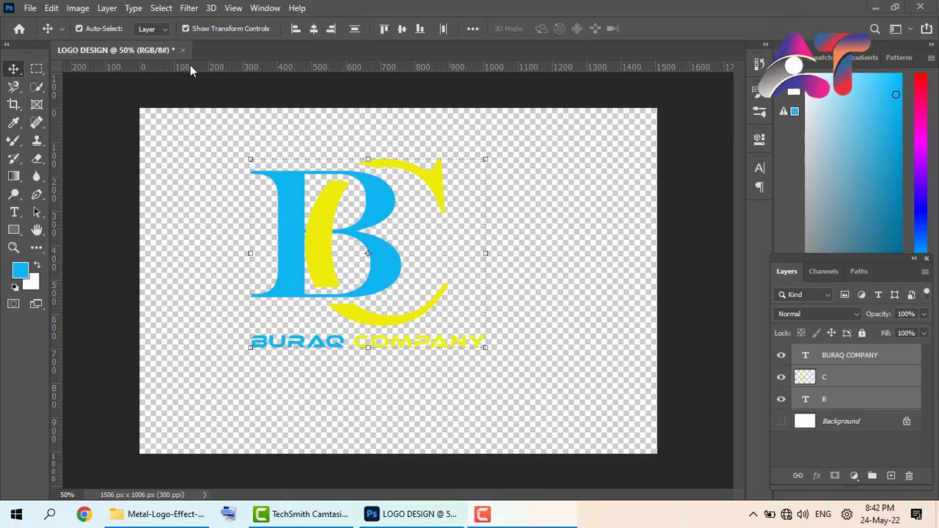
# Open the recent file Metal Logo Effect Mockup.psd and open the contents of its [YOUR LOGO HERE] smart object.
pyautogui.click(30, 9)
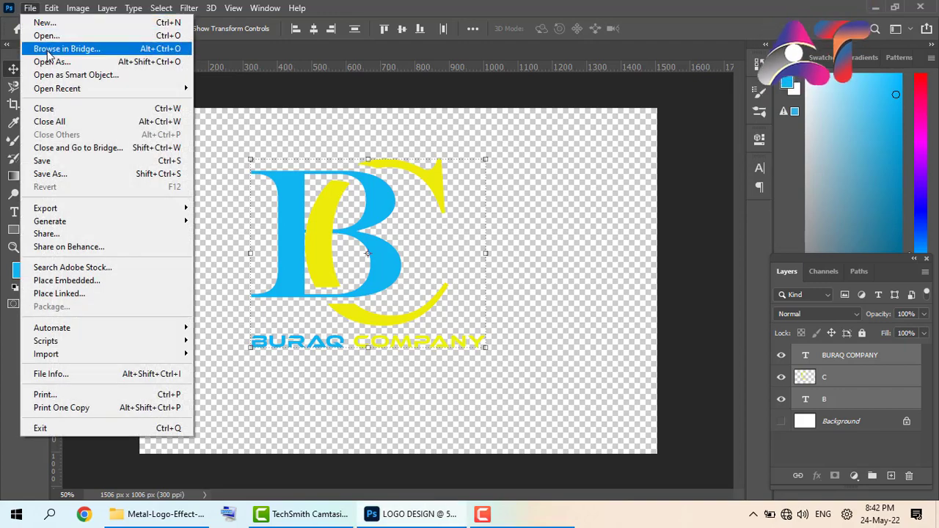
pyautogui.moveTo(129, 87)
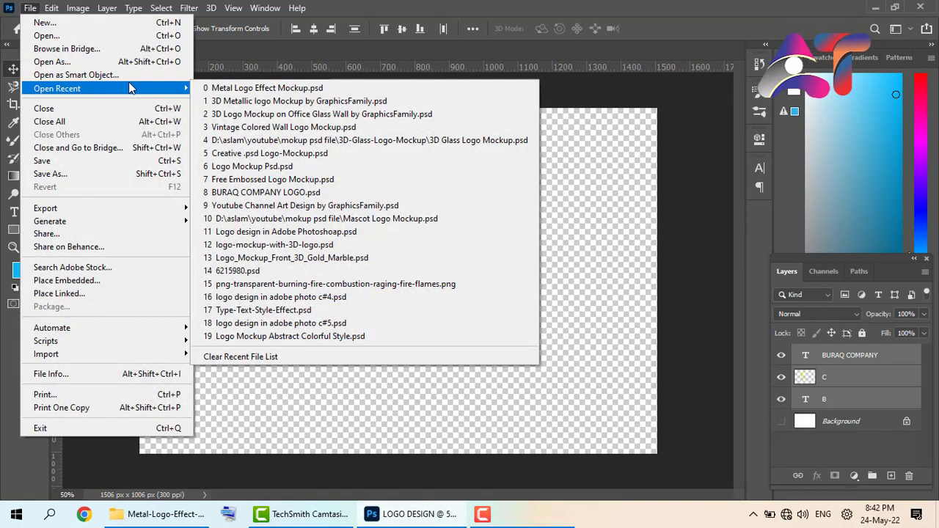
pyautogui.click(242, 91)
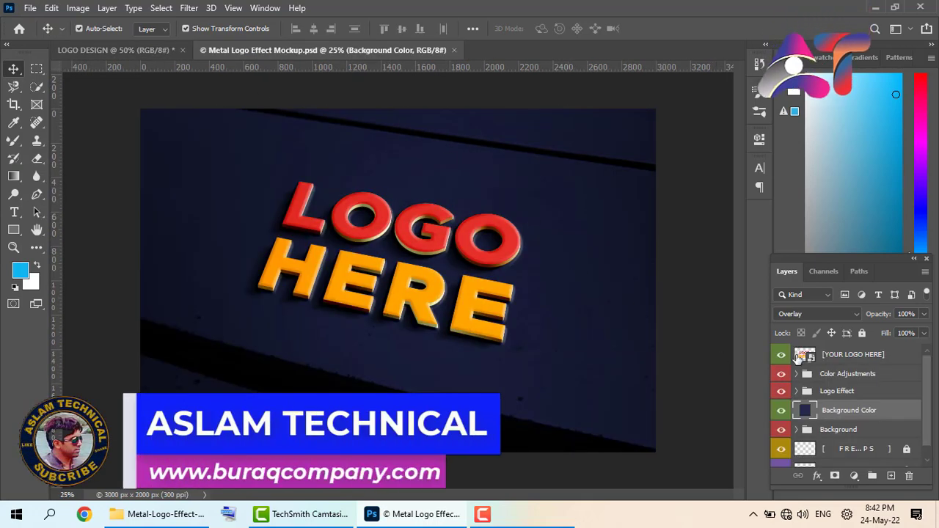
pyautogui.doubleClick(809, 357)
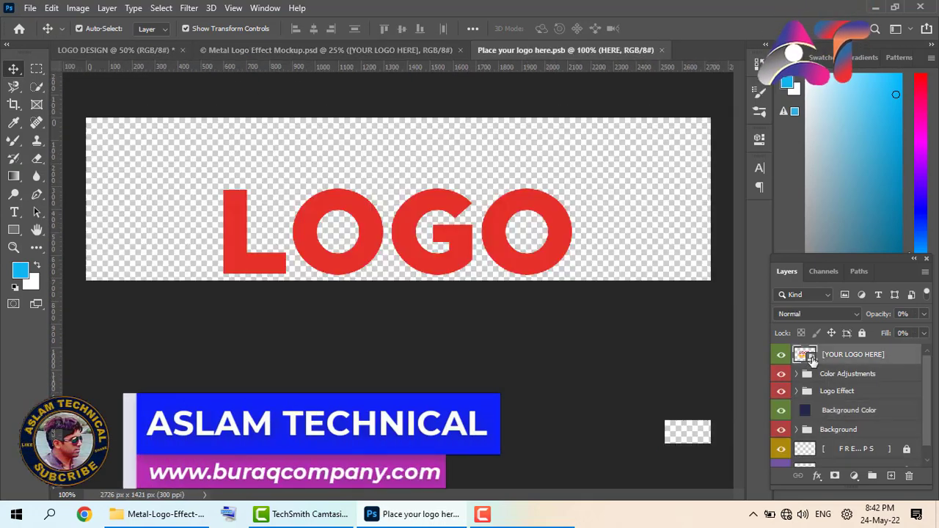
# Copy the three selected logo layers from LOGO DESIGN into Place your logo here.psb, scaled to about 234.54% over the placeholder text.
pyautogui.click(136, 50)
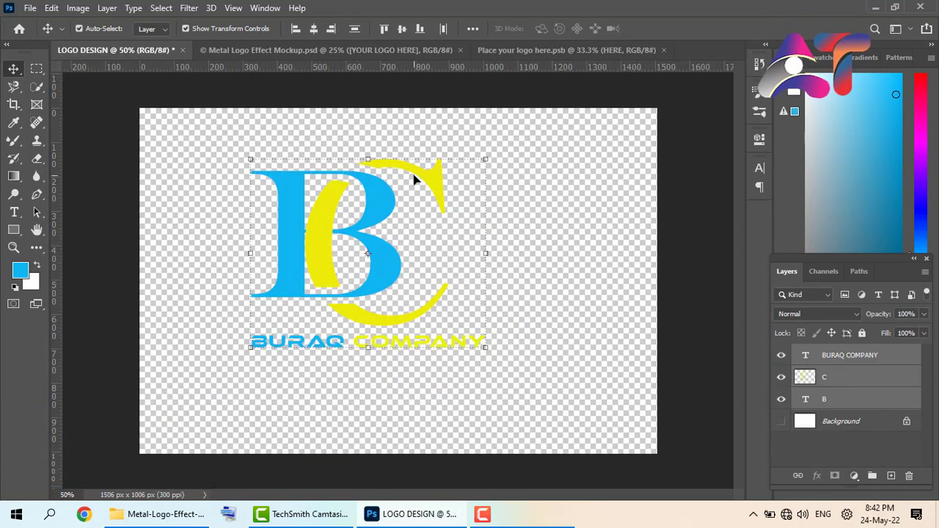
pyautogui.moveTo(423, 181); pyautogui.dragTo(342, 224)
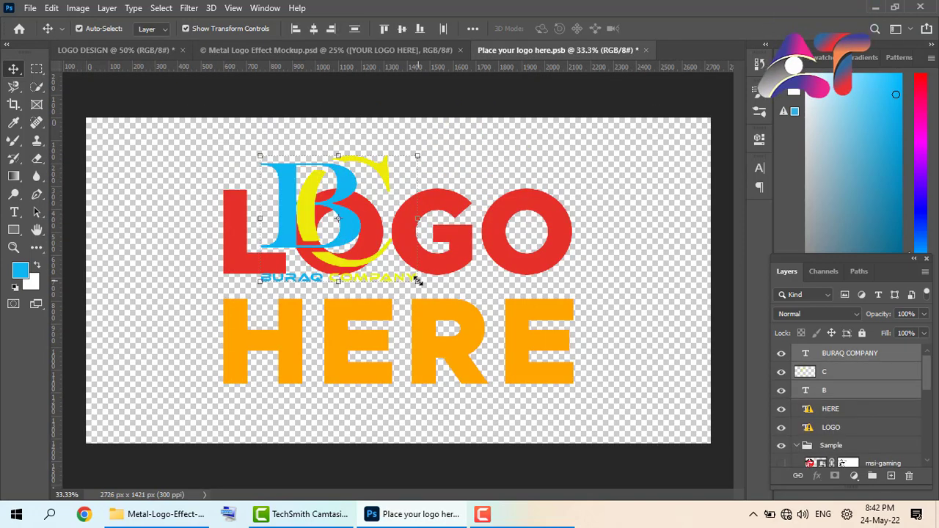
pyautogui.moveTo(417, 281); pyautogui.dragTo(627, 375)
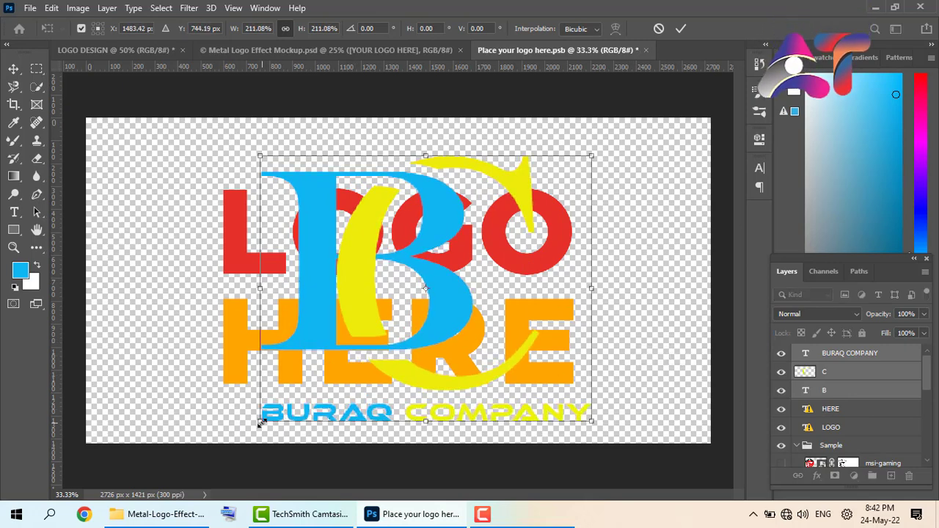
pyautogui.moveTo(261, 421); pyautogui.dragTo(184, 404)
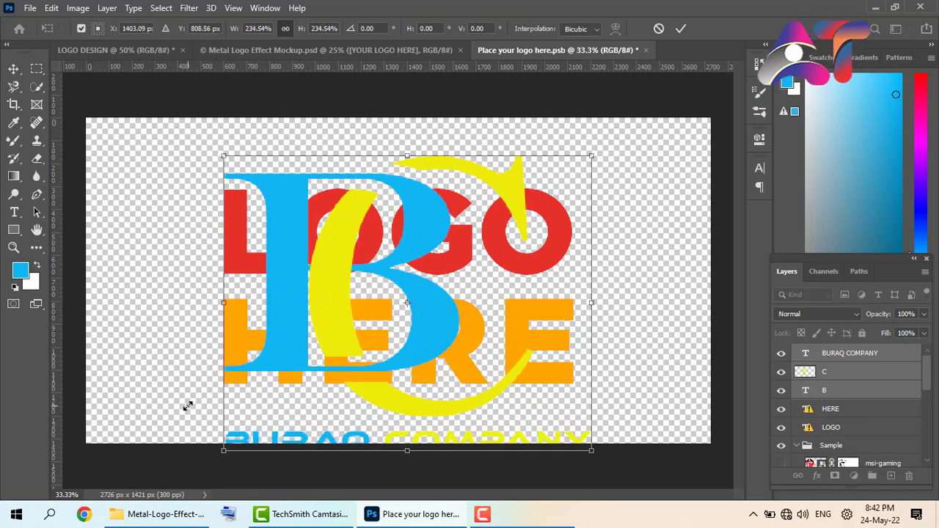
pyautogui.moveTo(405, 365); pyautogui.dragTo(431, 329)
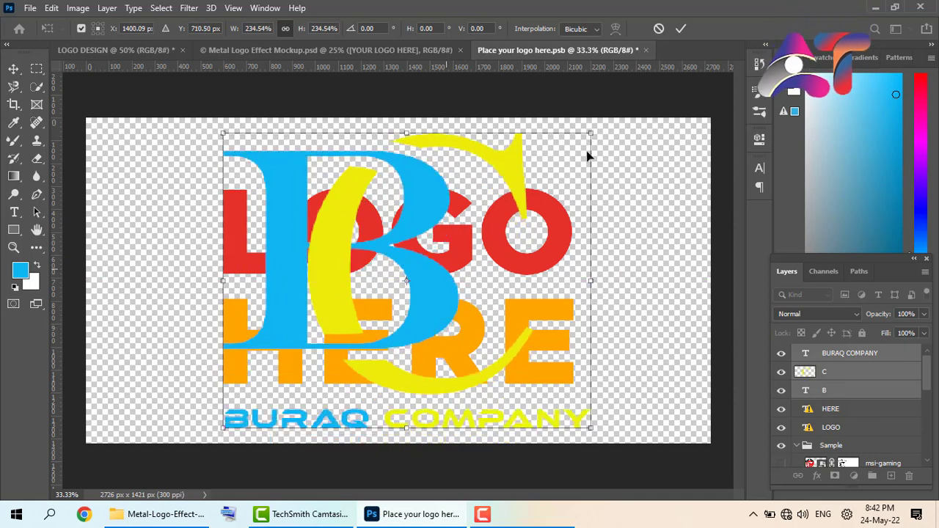
pyautogui.click(680, 29)
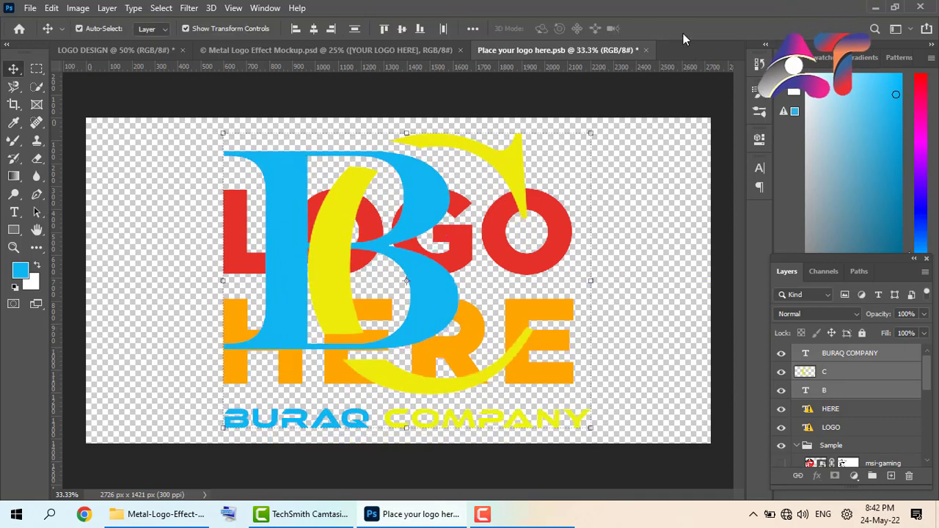
# Hide the HERE and LOGO placeholder layers, then save and close the smart object and show the metal mockup with nothing selected.
pyautogui.click(781, 409)
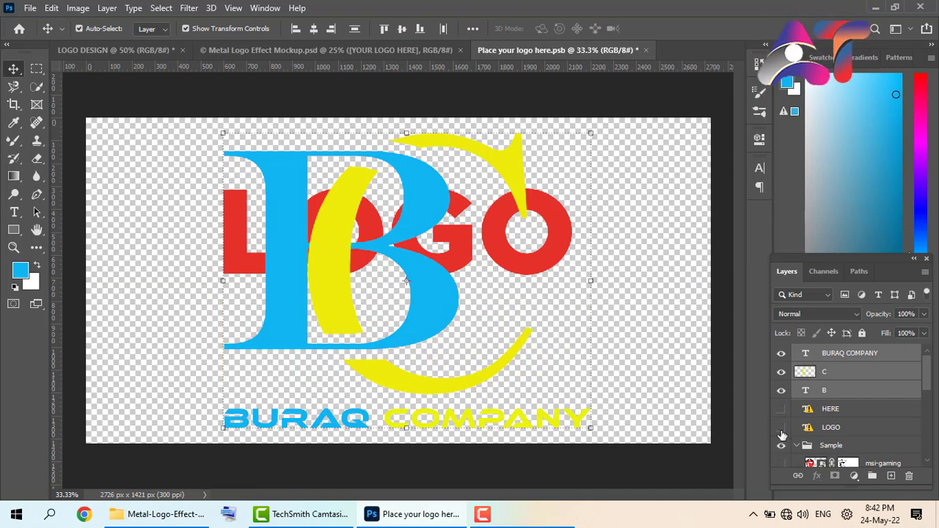
pyautogui.click(781, 430)
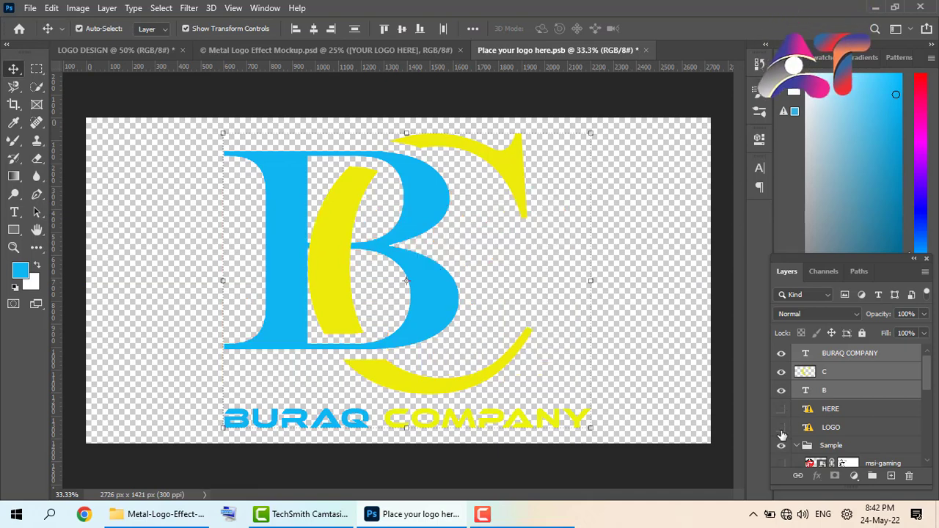
pyautogui.click(646, 49)
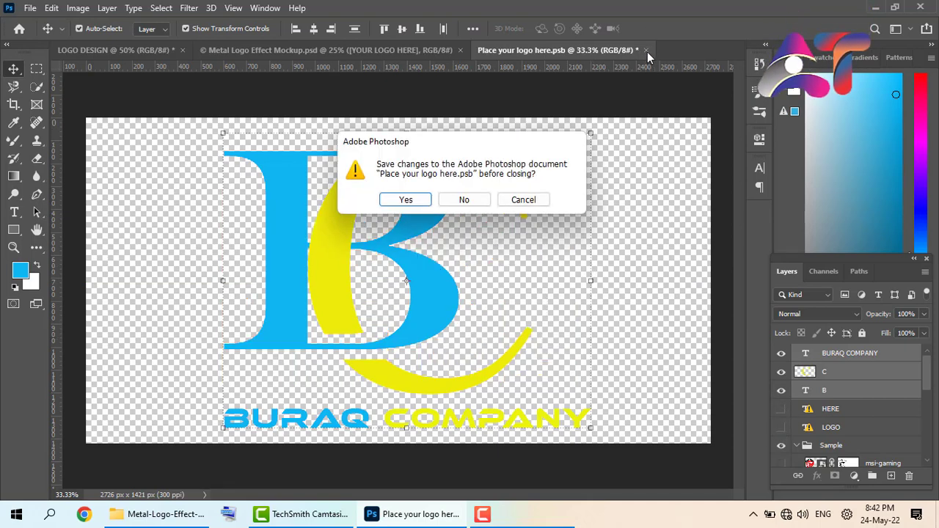
pyautogui.click(405, 200)
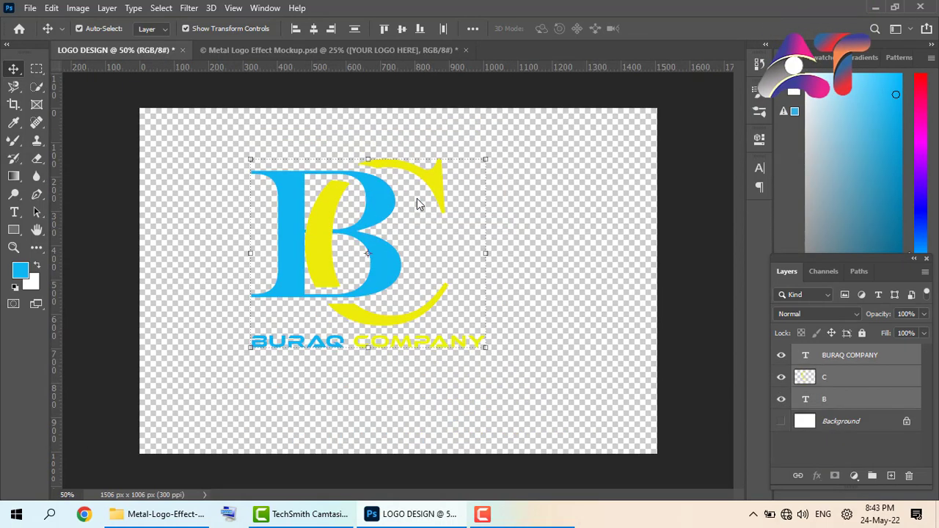
pyautogui.click(376, 50)
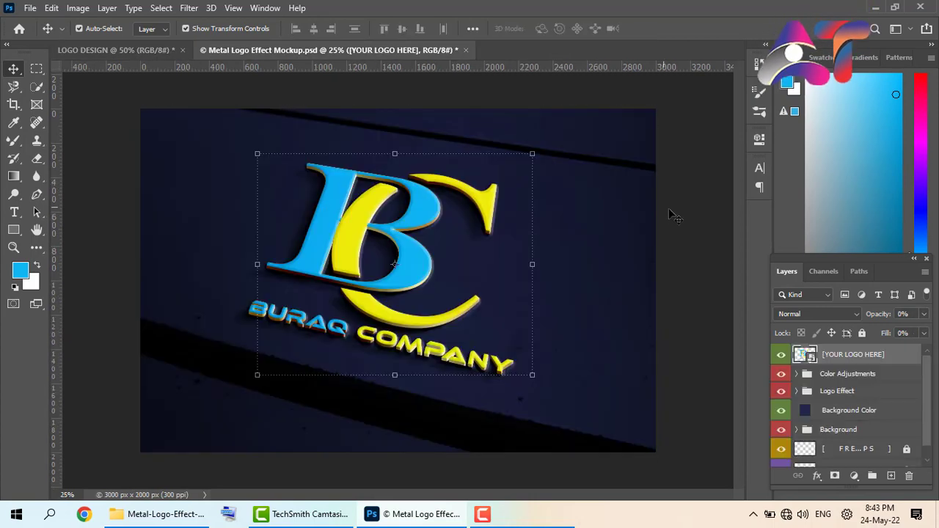
pyautogui.click(673, 210)
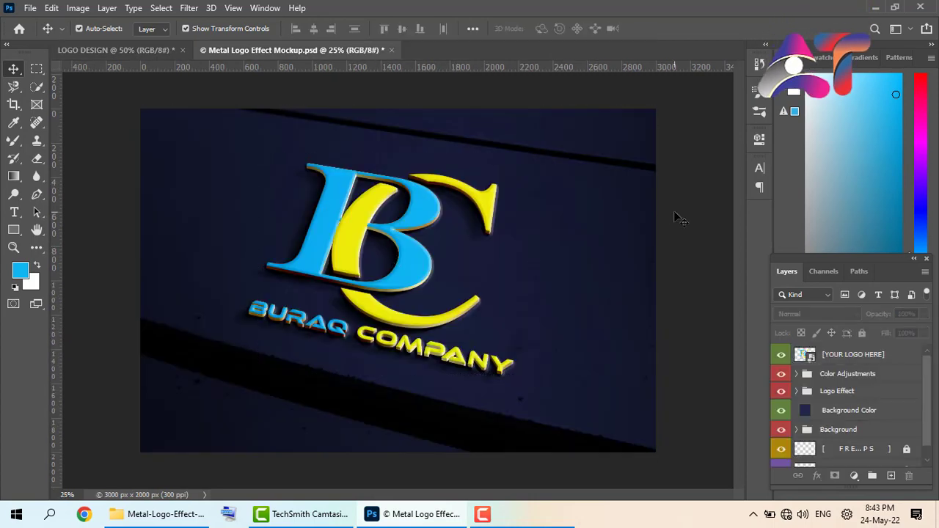